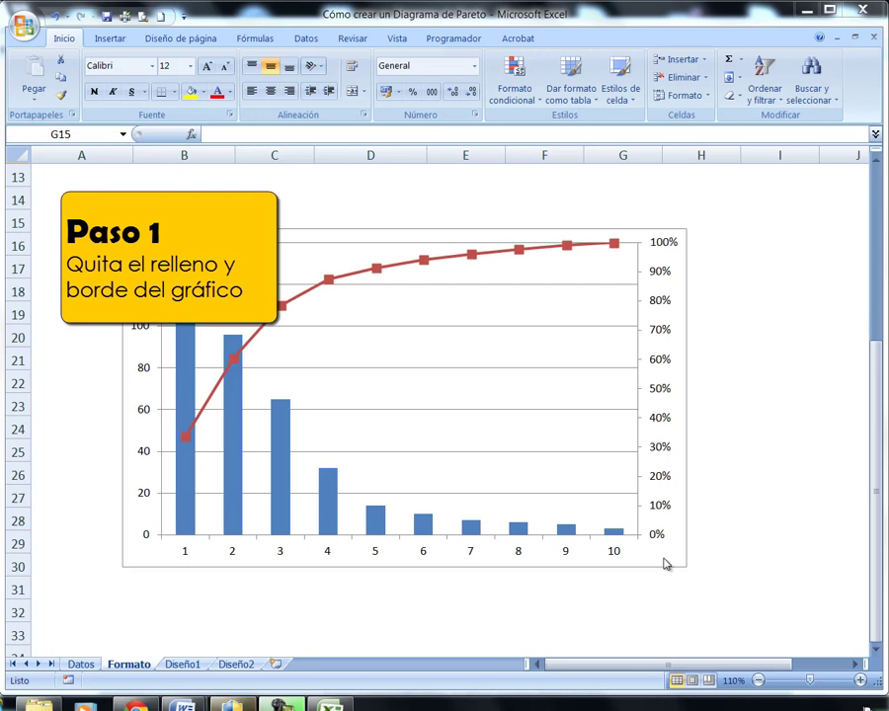
# Step: Set the Pareto chart area to Sin relleno fill and Sin línea border
pyautogui.click(662, 558)
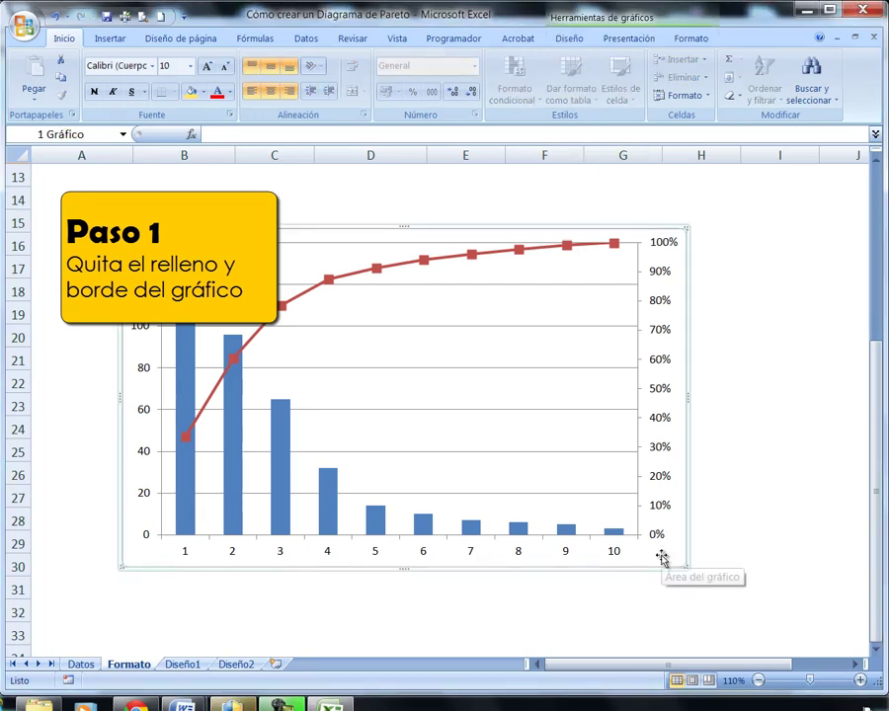
pyautogui.rightClick(662, 560)
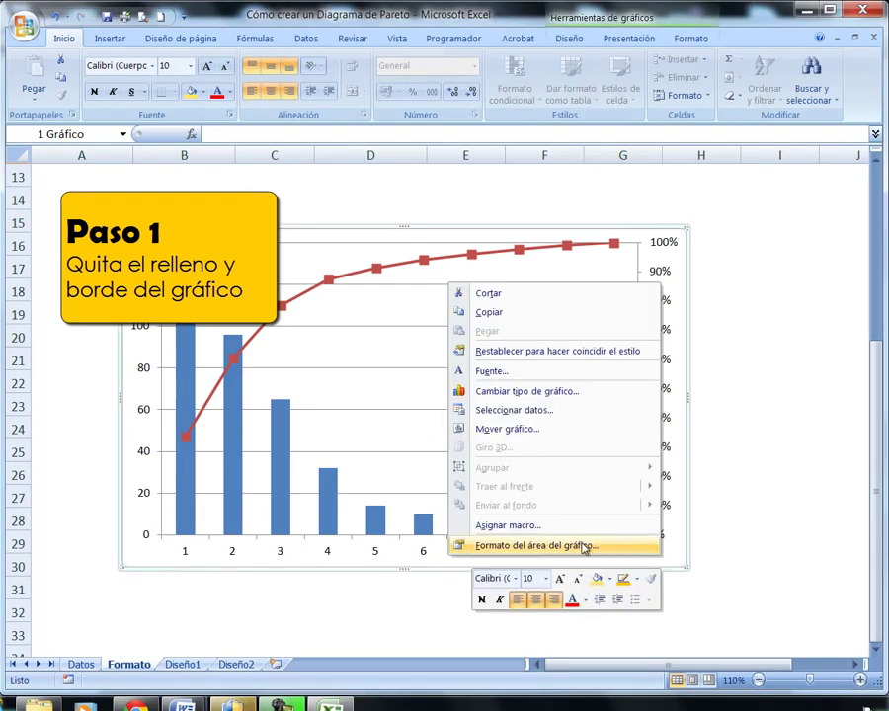
pyautogui.click(585, 546)
pyautogui.click(563, 235)
pyautogui.click(508, 233)
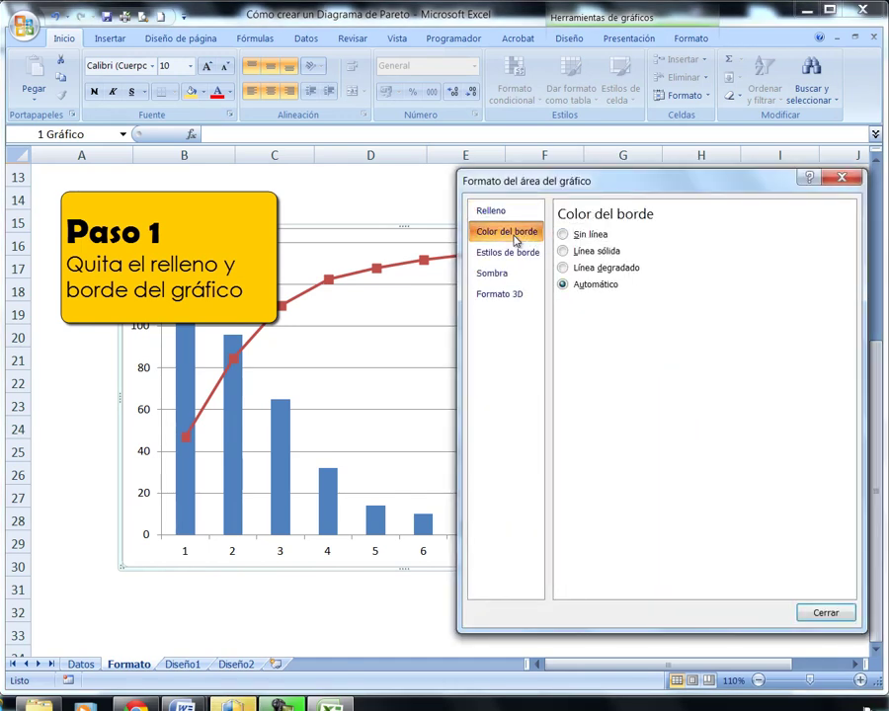
pyautogui.click(563, 235)
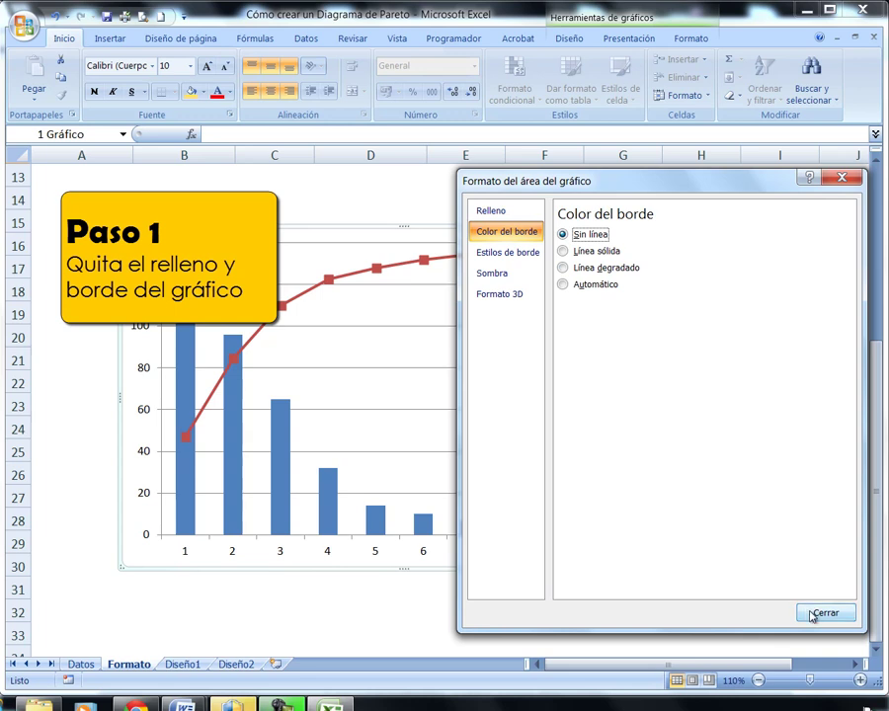
pyautogui.click(822, 613)
pyautogui.click(760, 568)
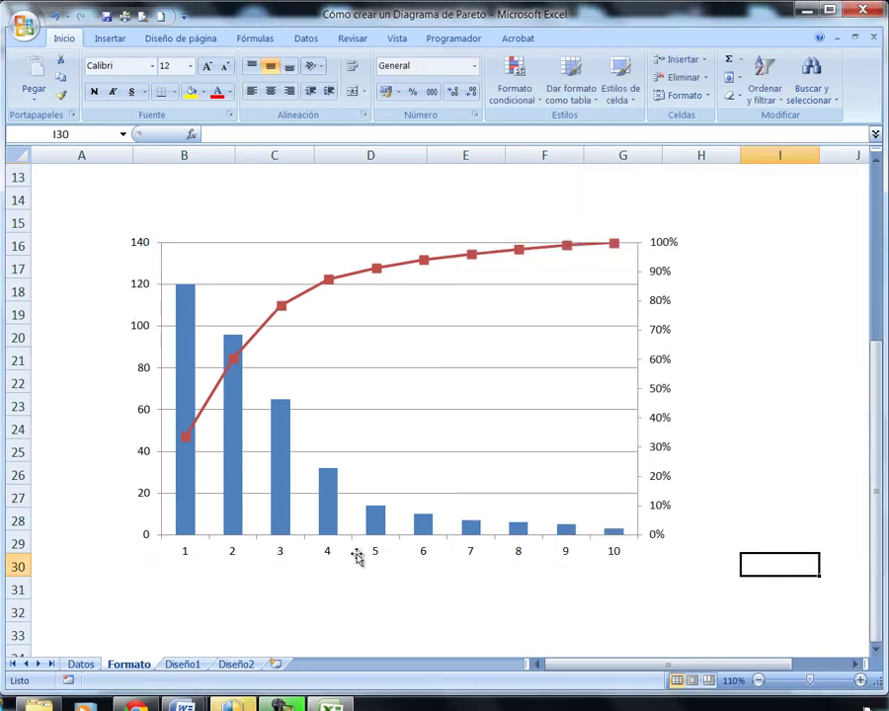
# Step: Enter P4, P5, P9, P2, P10, P8, P1, P3, P7, P6 down cells E2:E11
pyautogui.scroll(4, 333, 558)
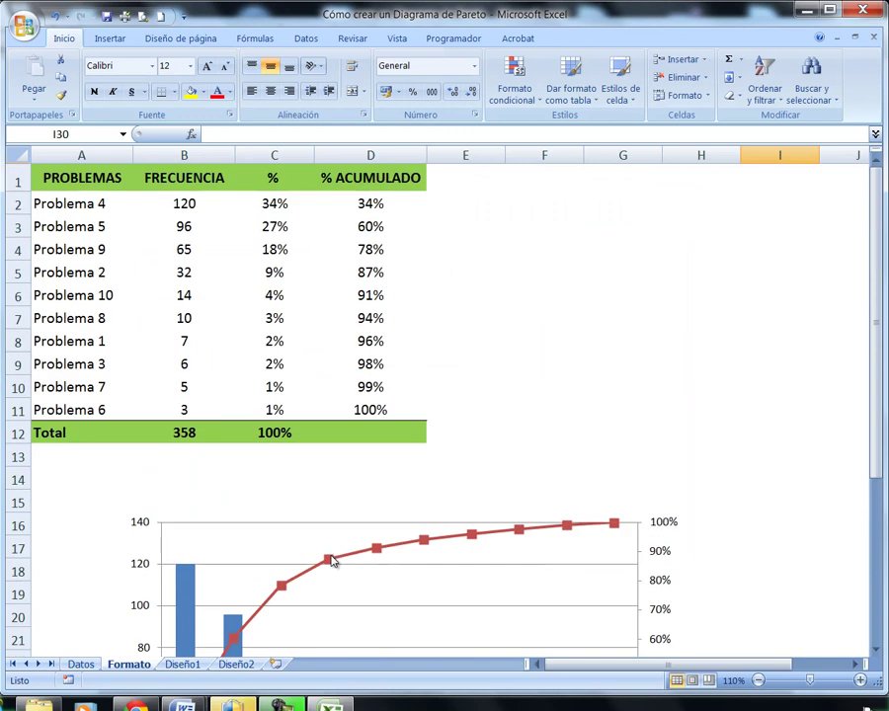
pyautogui.click(465, 201)
pyautogui.write('P4')
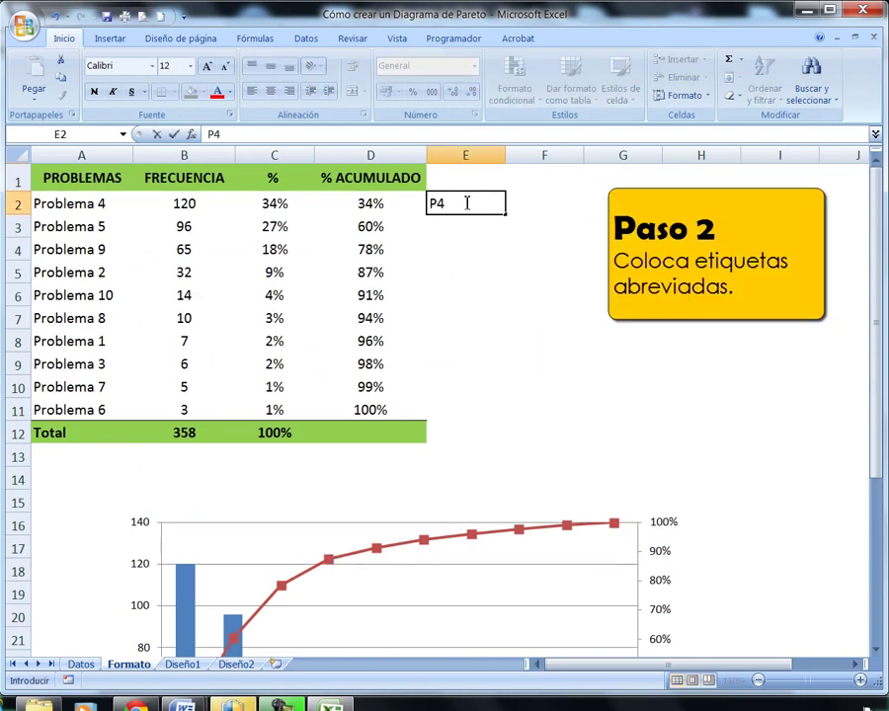
pyautogui.press('Return')
pyautogui.write('P5')
pyautogui.press('Return')
pyautogui.write('P')
pyautogui.press('Return')
pyautogui.write('P')
pyautogui.press('Return')
pyautogui.write('P')
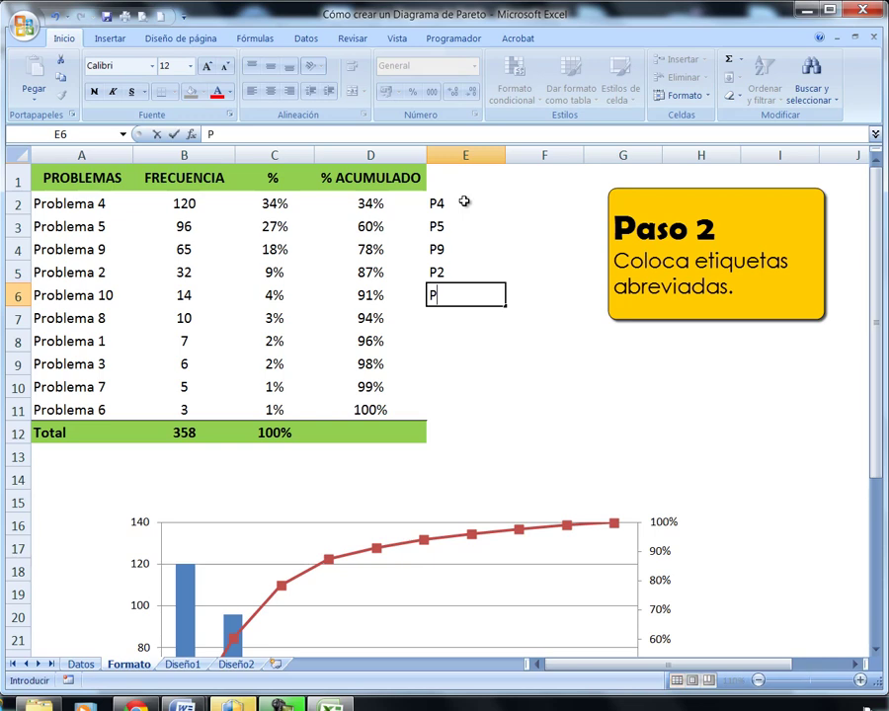
pyautogui.press('Return')
pyautogui.write('P')
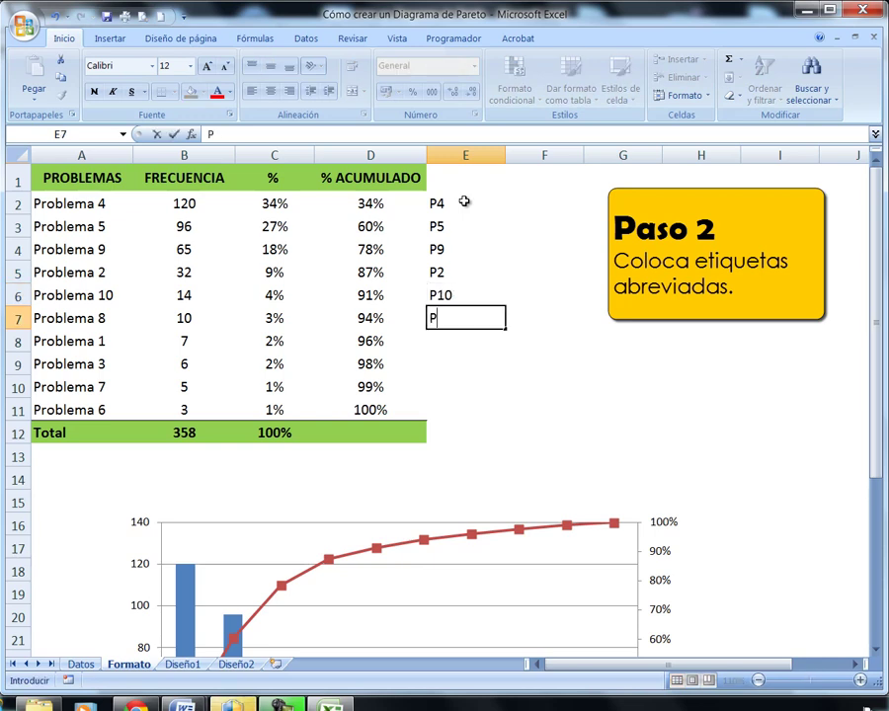
pyautogui.press('Return')
pyautogui.write('P1')
pyautogui.press('Return')
pyautogui.write('P3')
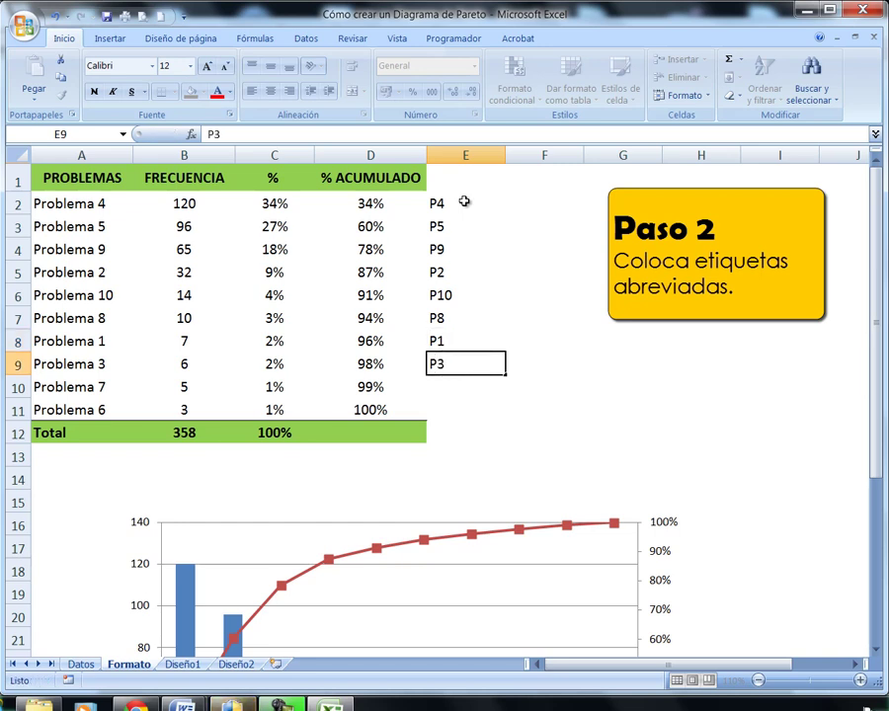
pyautogui.press('Return')
pyautogui.write('P')
pyautogui.press('Return')
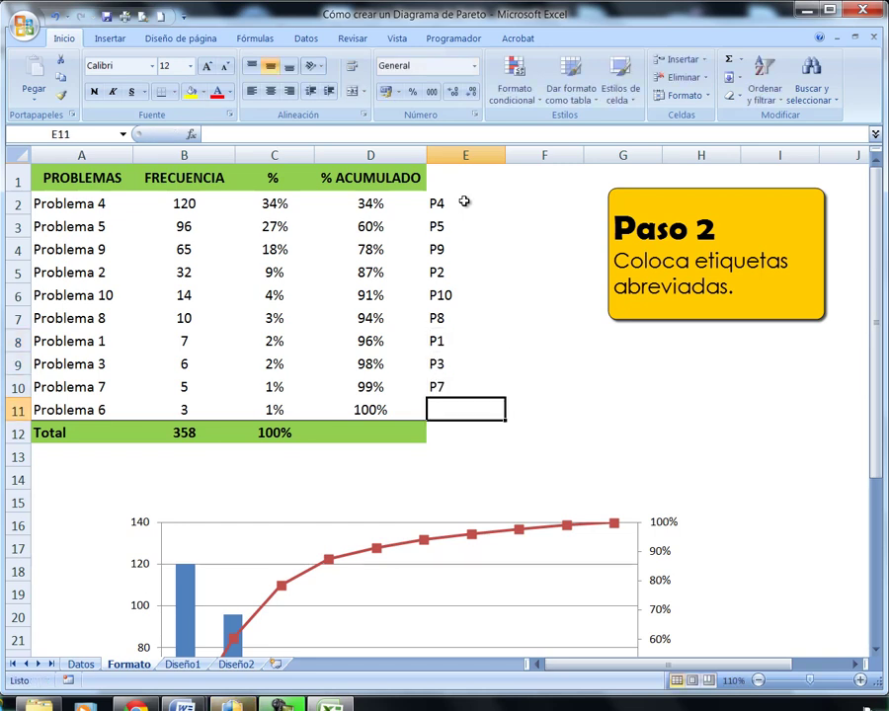
pyautogui.write('P6')
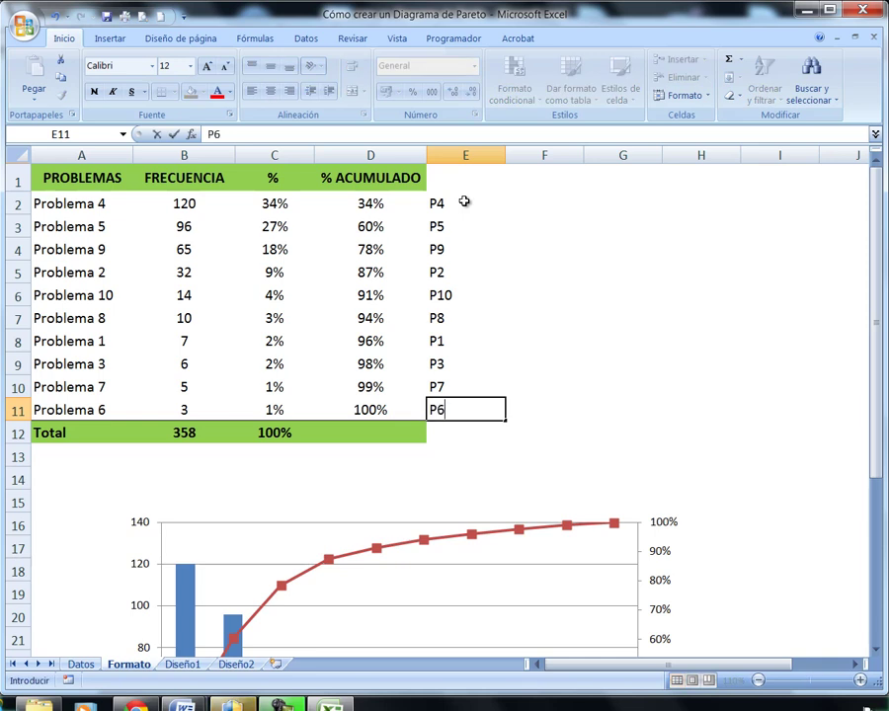
pyautogui.press('Return')
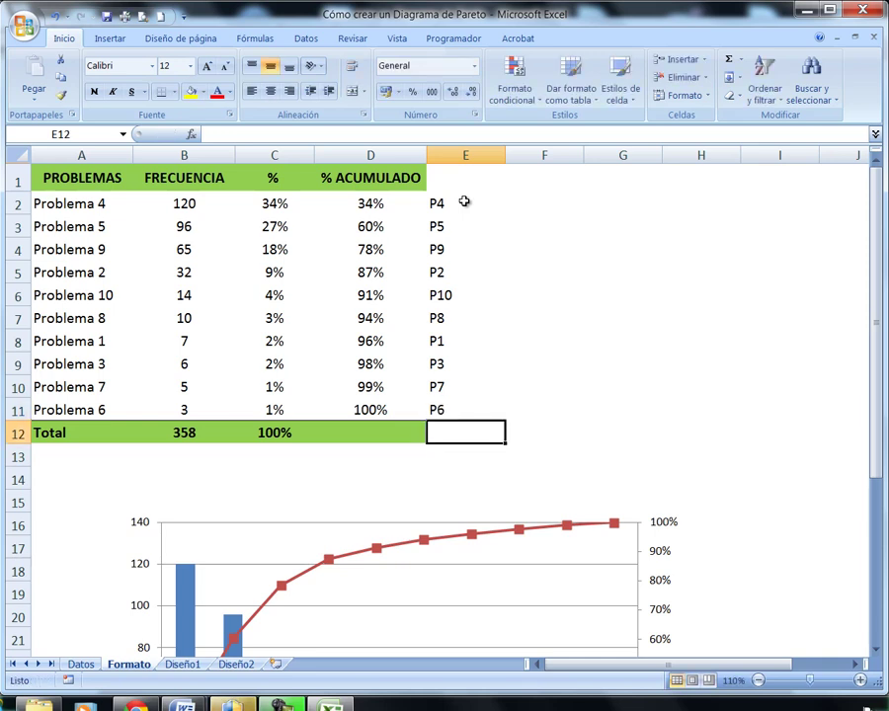
# Step: Use range E2:E11 as the horizontal axis category labels via Seleccionar datos
pyautogui.scroll(-2, 529, 301)
pyautogui.scroll(-2, 530, 303)
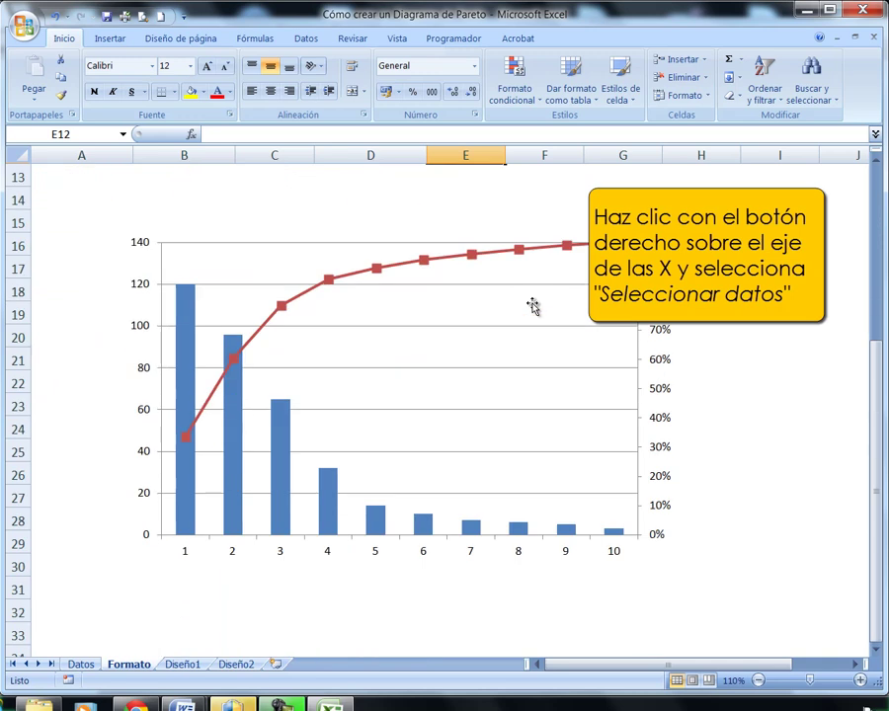
pyautogui.click(471, 558)
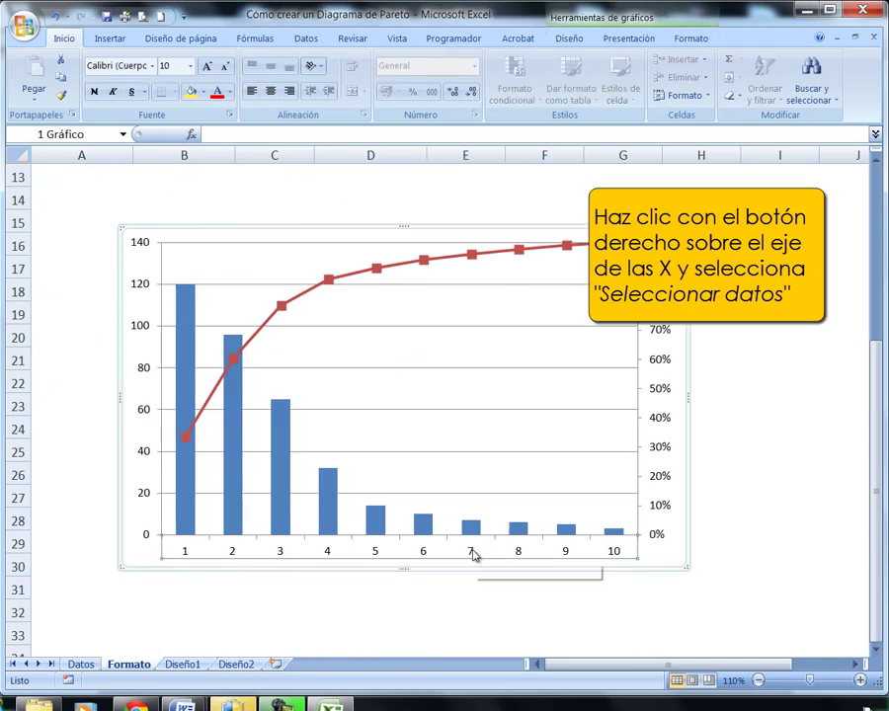
pyautogui.rightClick(472, 556)
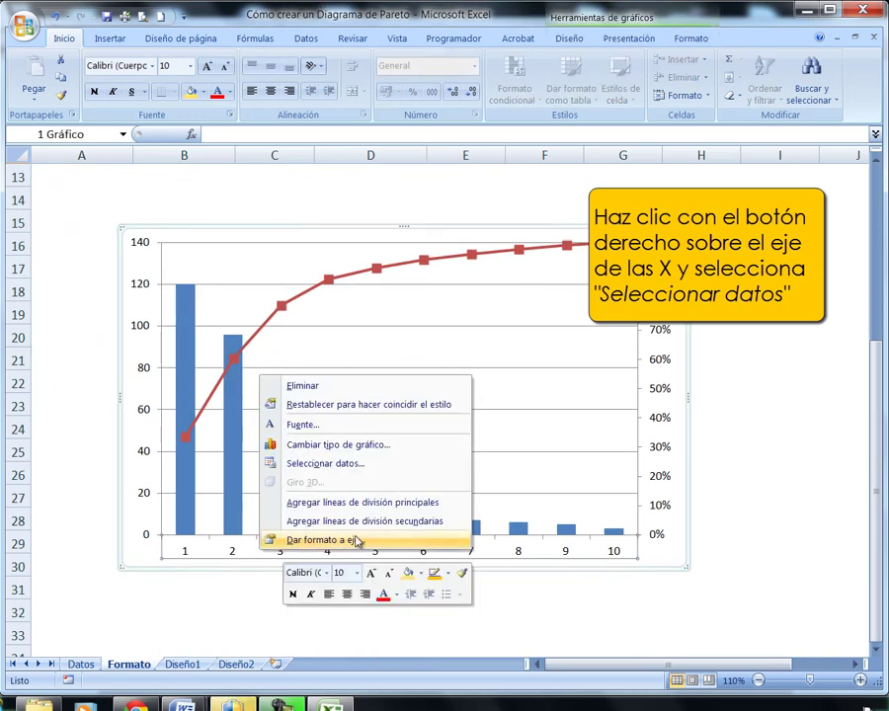
pyautogui.click(343, 465)
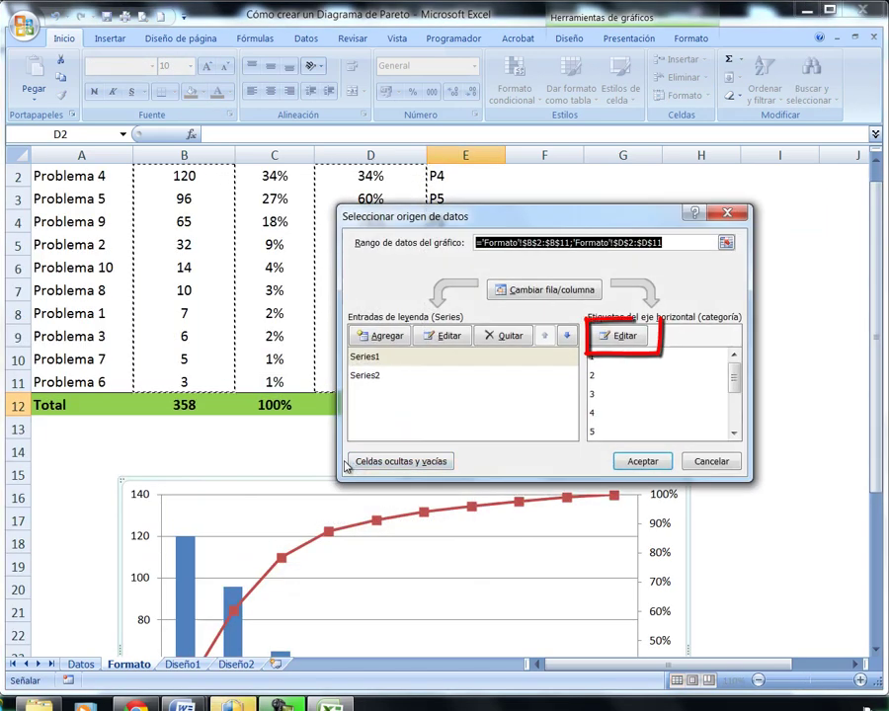
pyautogui.click(630, 345)
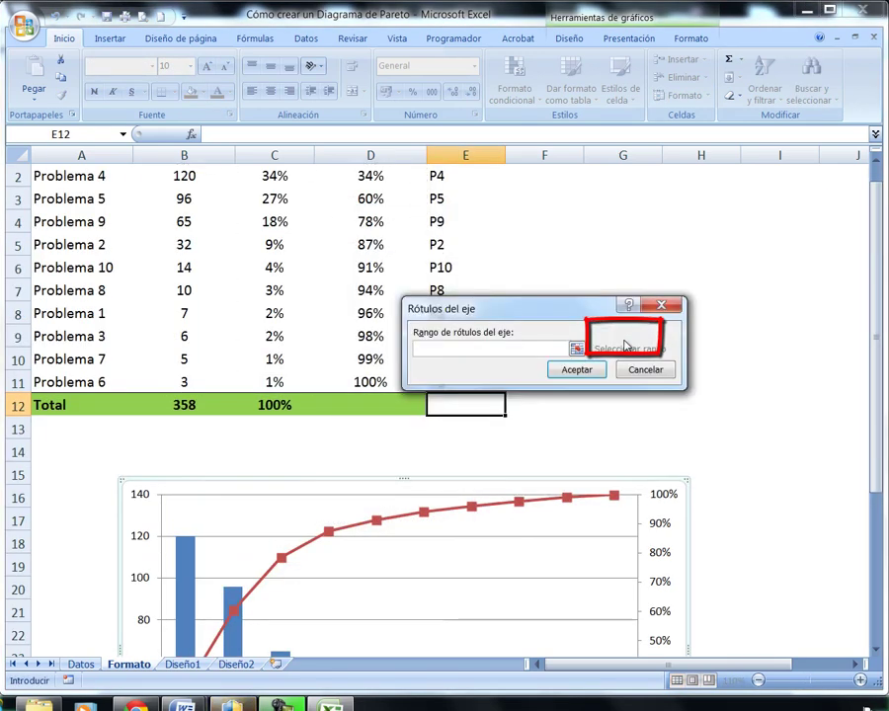
pyautogui.click(577, 350)
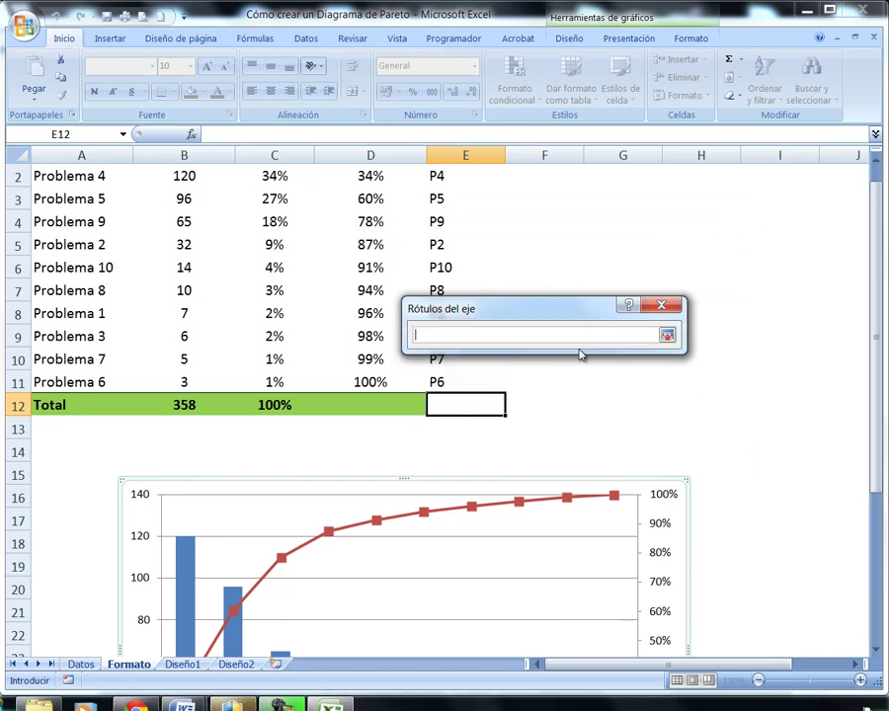
pyautogui.moveTo(432, 175); pyautogui.dragTo(435, 373)
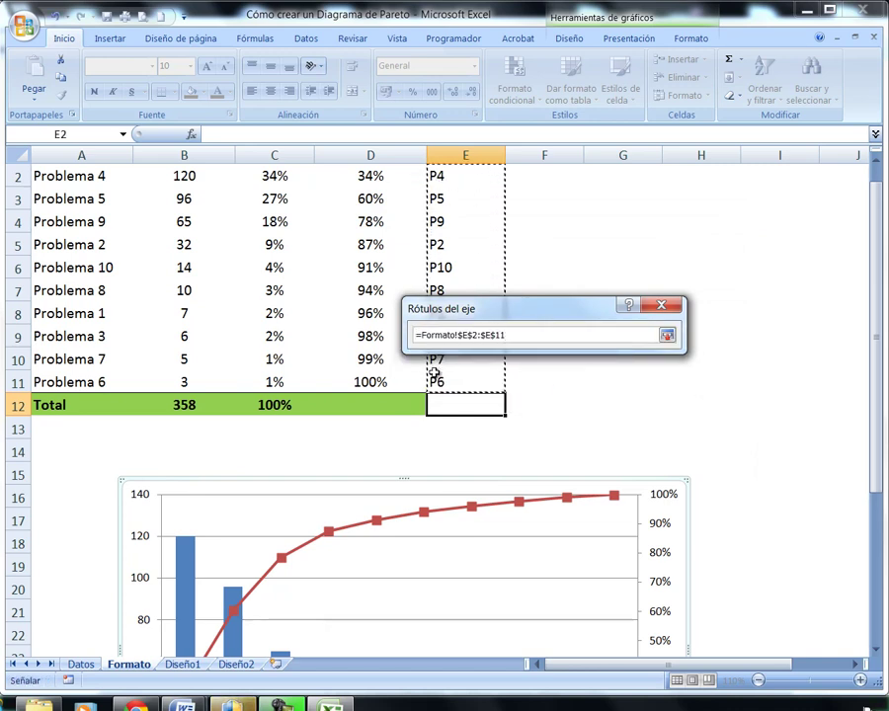
pyautogui.click(667, 335)
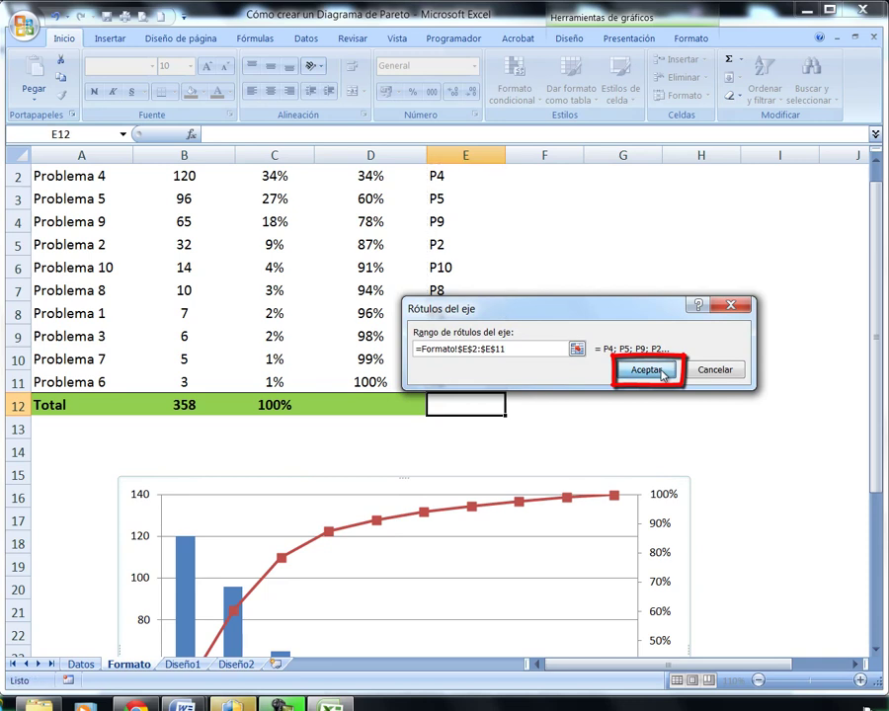
pyautogui.click(647, 371)
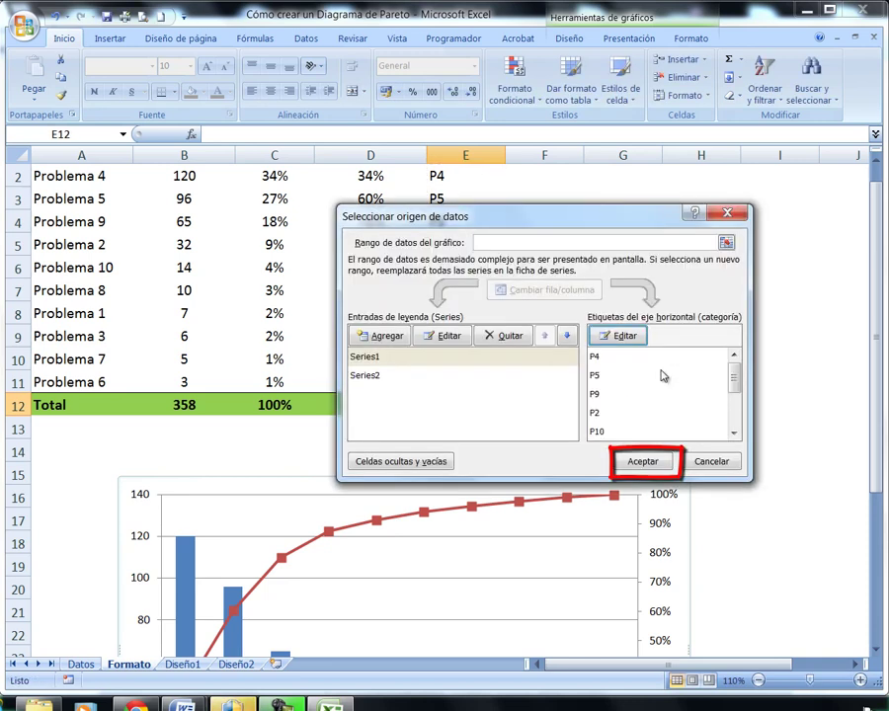
pyautogui.click(658, 465)
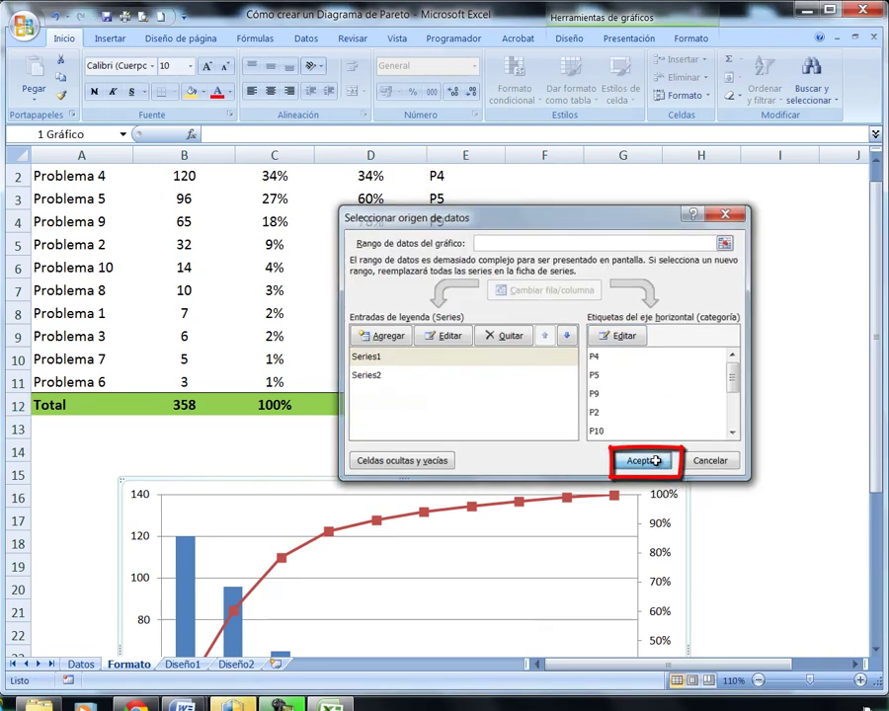
pyautogui.scroll(-1, 651, 462)
pyautogui.scroll(-2, 651, 460)
pyautogui.scroll(-1, 651, 458)
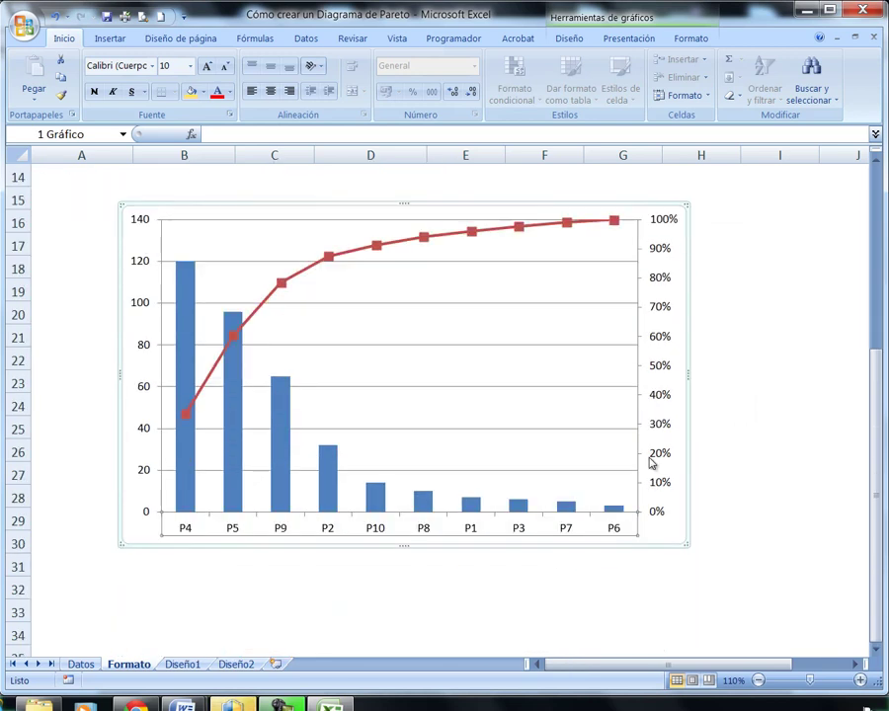
# Step: Apply an Exterior shadow preset to the blue frequency bar series
pyautogui.click(188, 313)
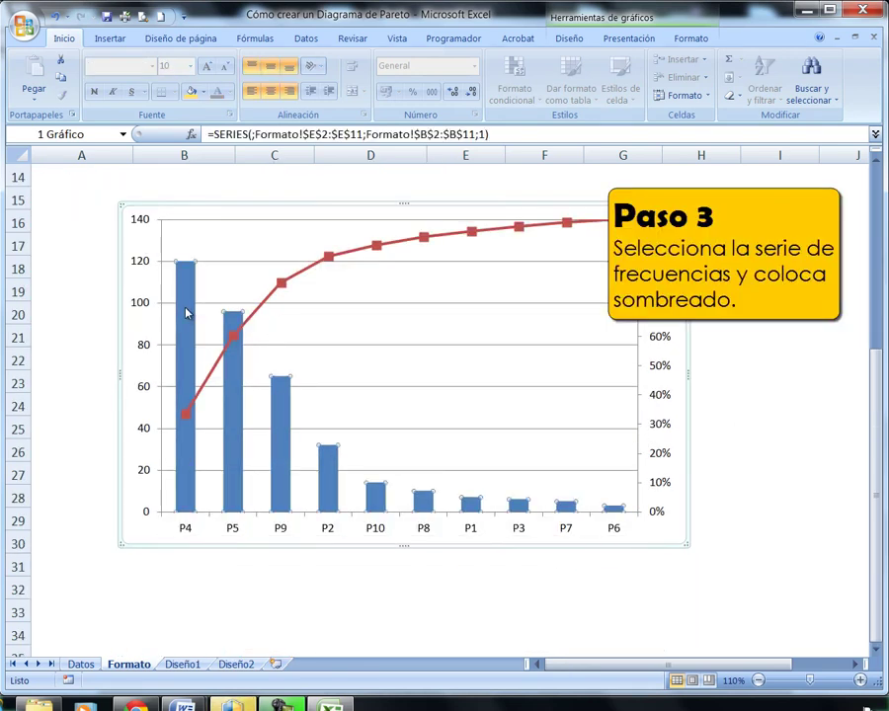
pyautogui.click(684, 41)
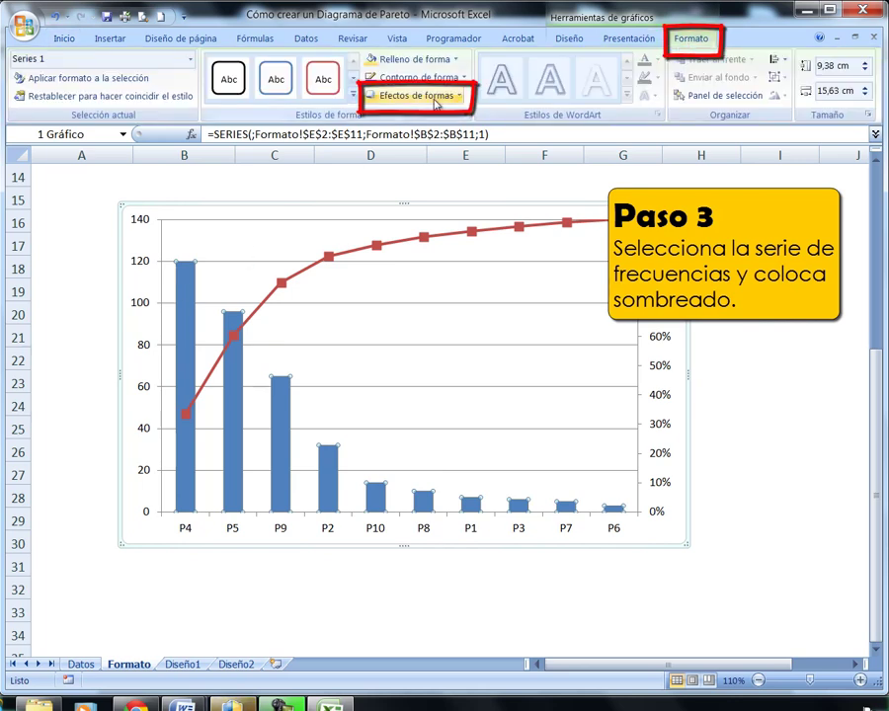
pyautogui.click(400, 95)
pyautogui.moveTo(432, 173)
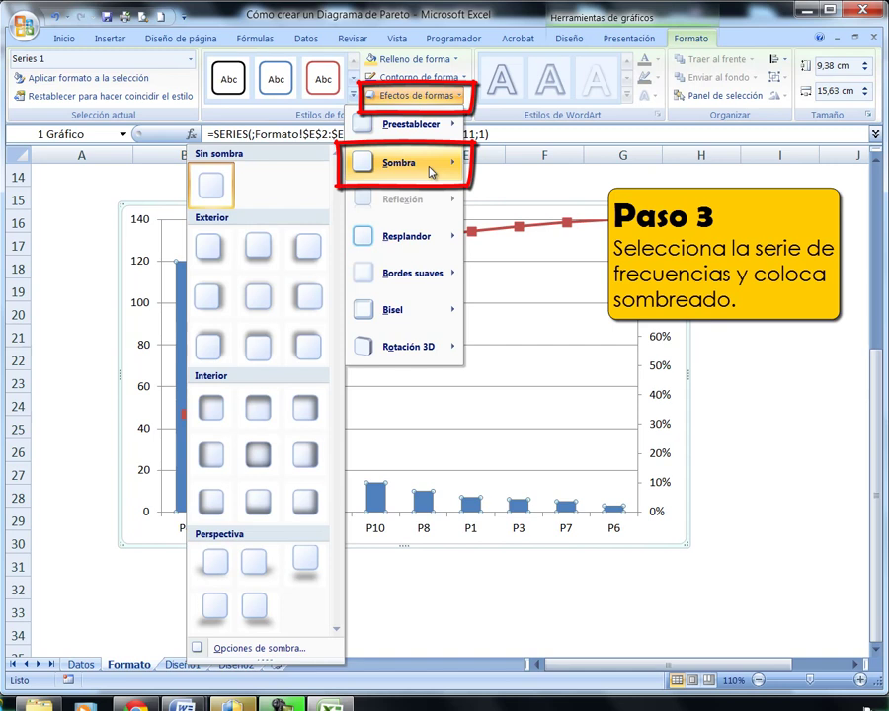
pyautogui.click(264, 299)
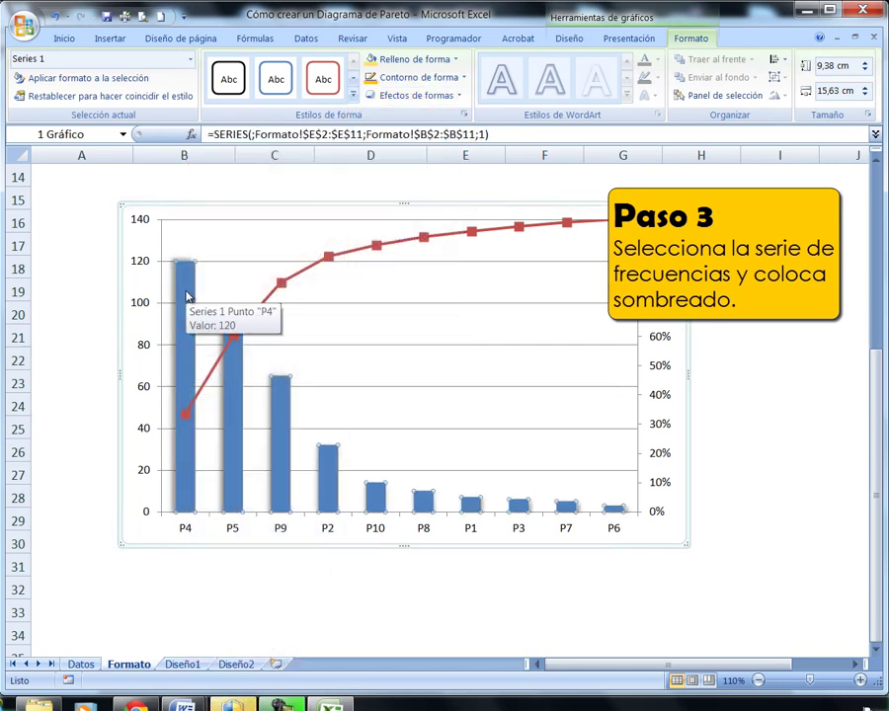
# Step: Give only the P4 bar a pale yellow linear gradient fill at 270°
pyautogui.click(188, 297)
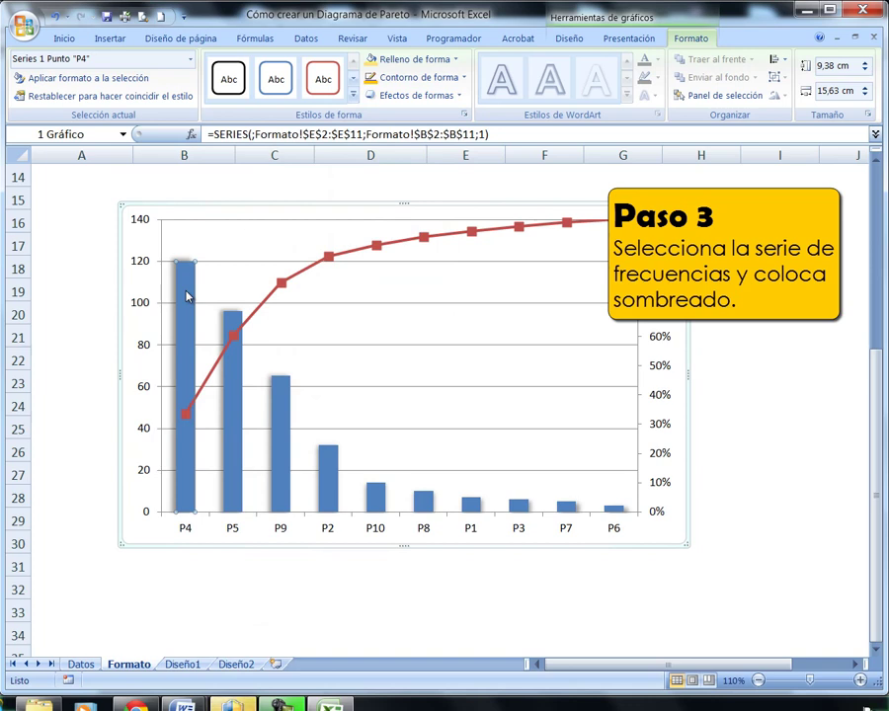
pyautogui.click(399, 60)
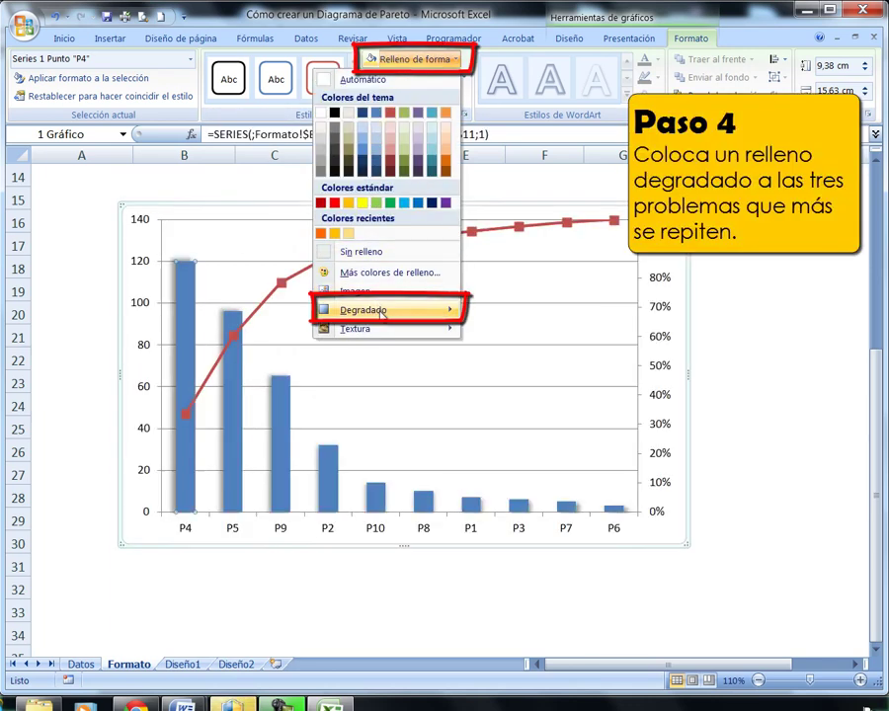
pyautogui.moveTo(382, 314)
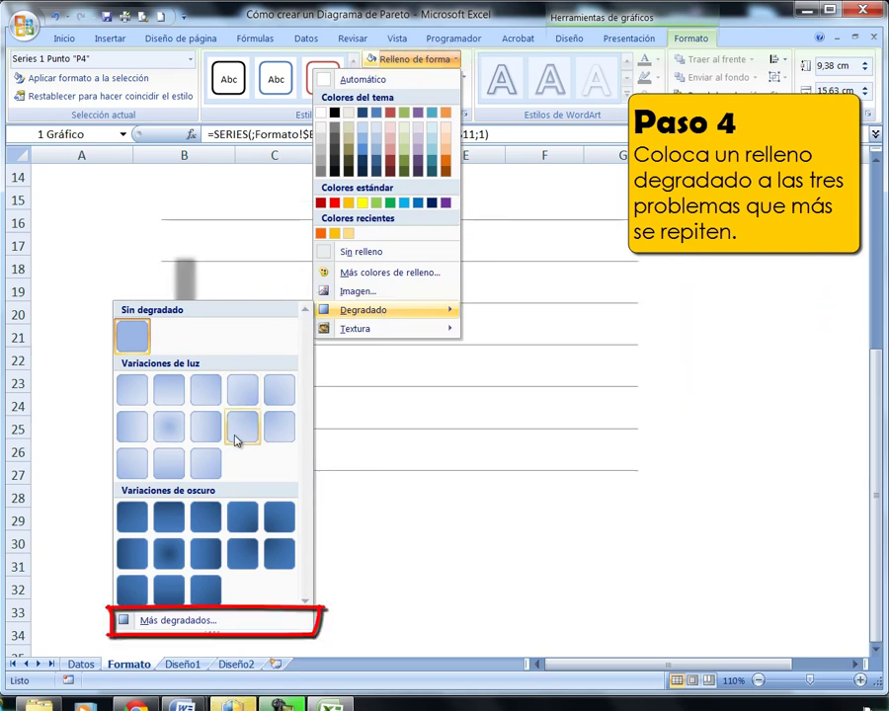
pyautogui.click(239, 623)
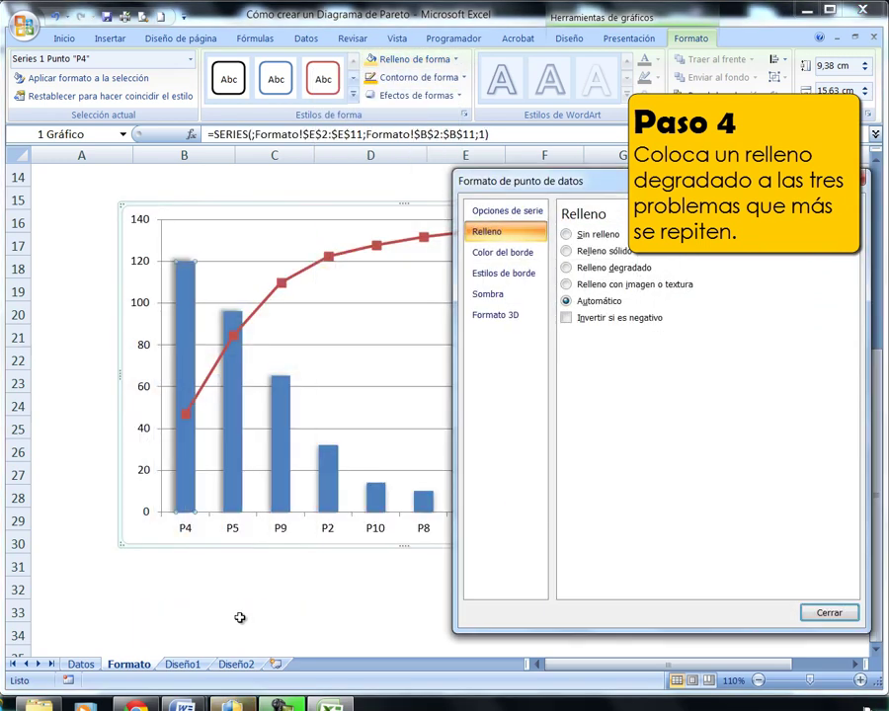
pyautogui.click(566, 268)
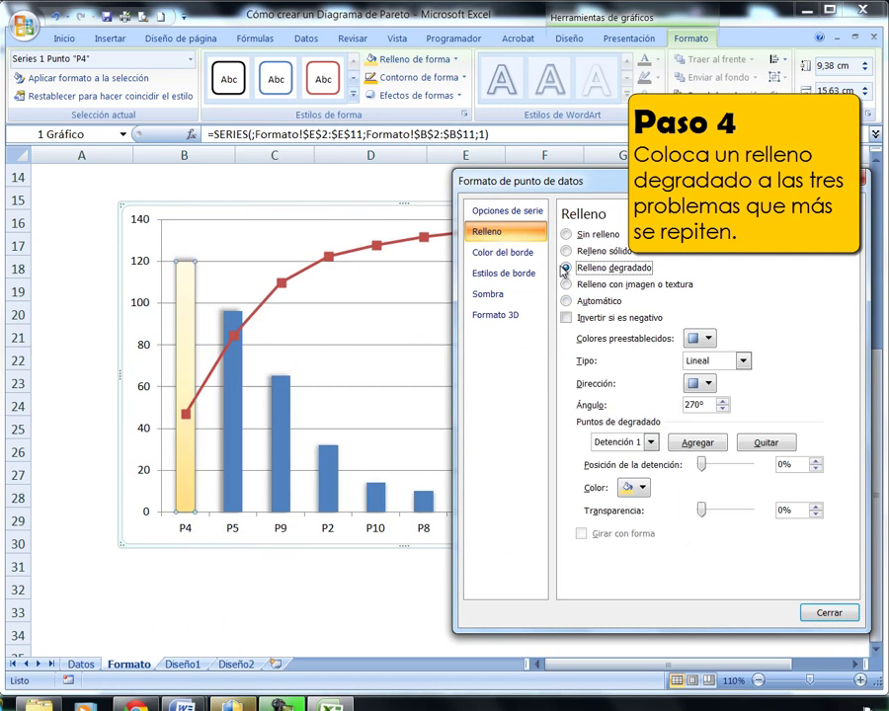
pyautogui.click(723, 401)
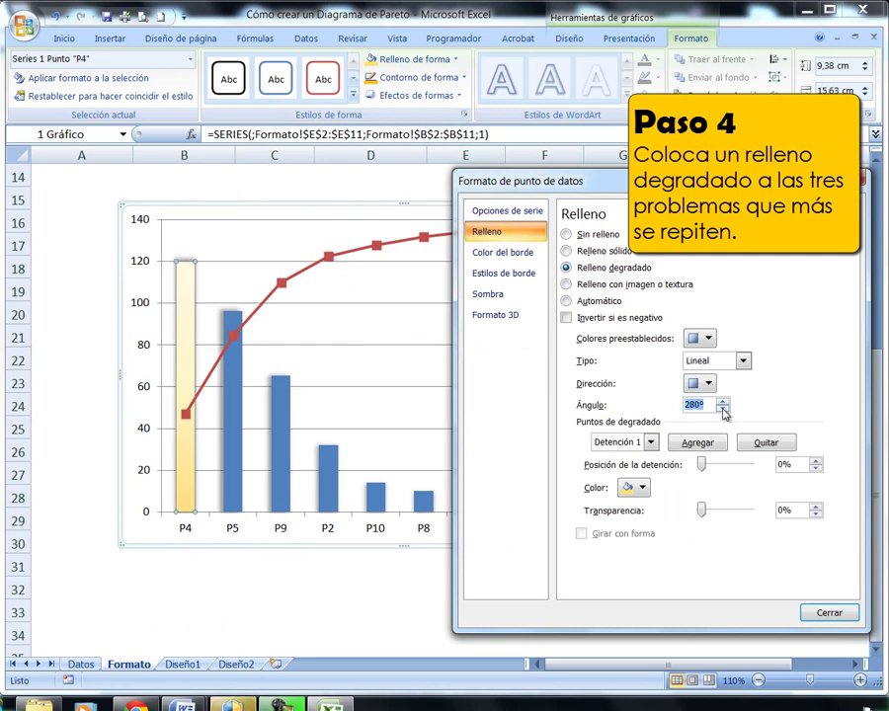
pyautogui.click(643, 488)
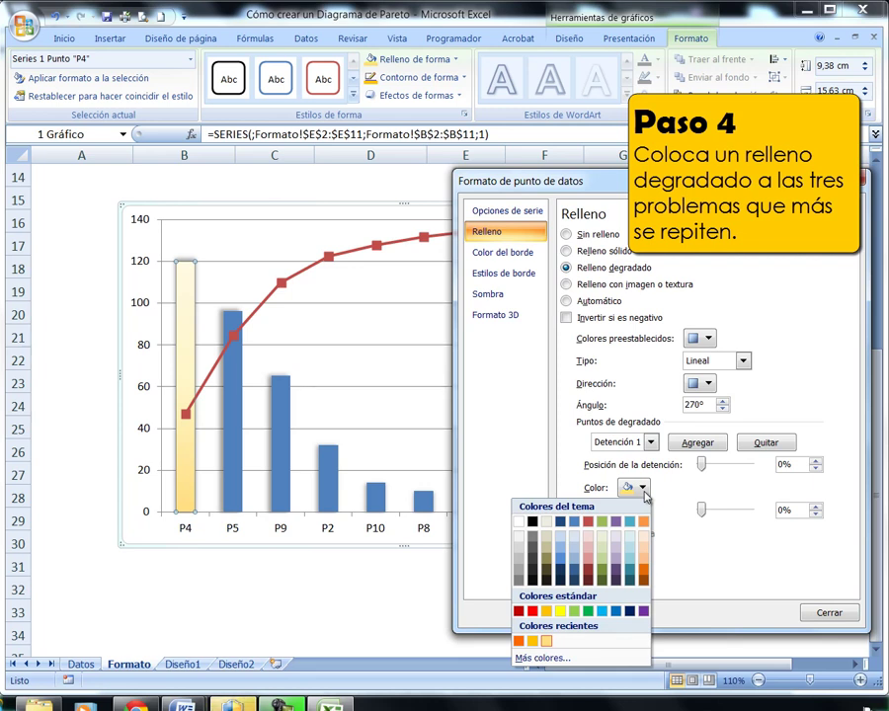
pyautogui.click(549, 642)
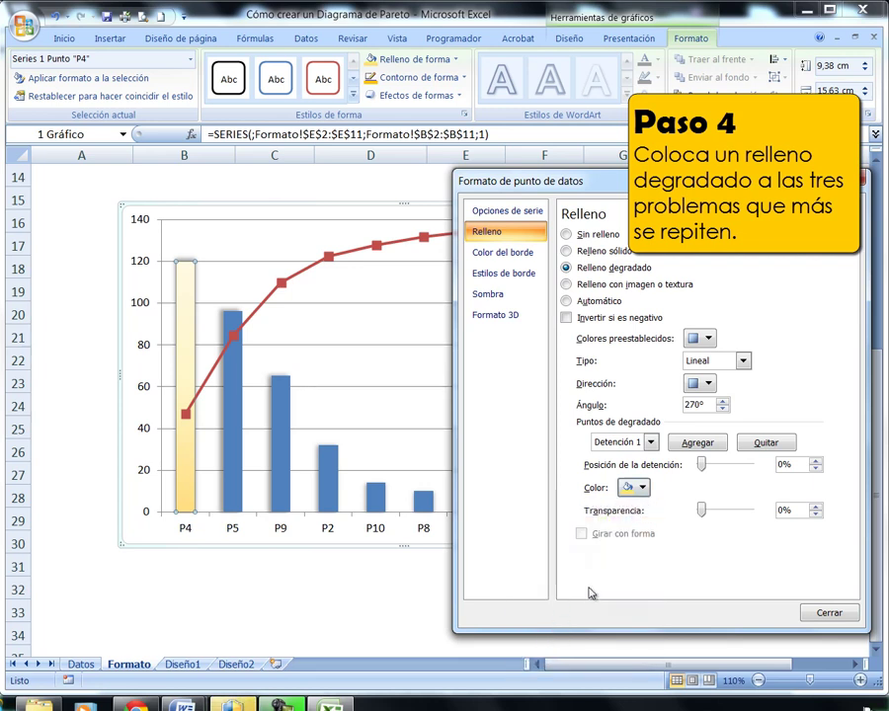
pyautogui.click(845, 614)
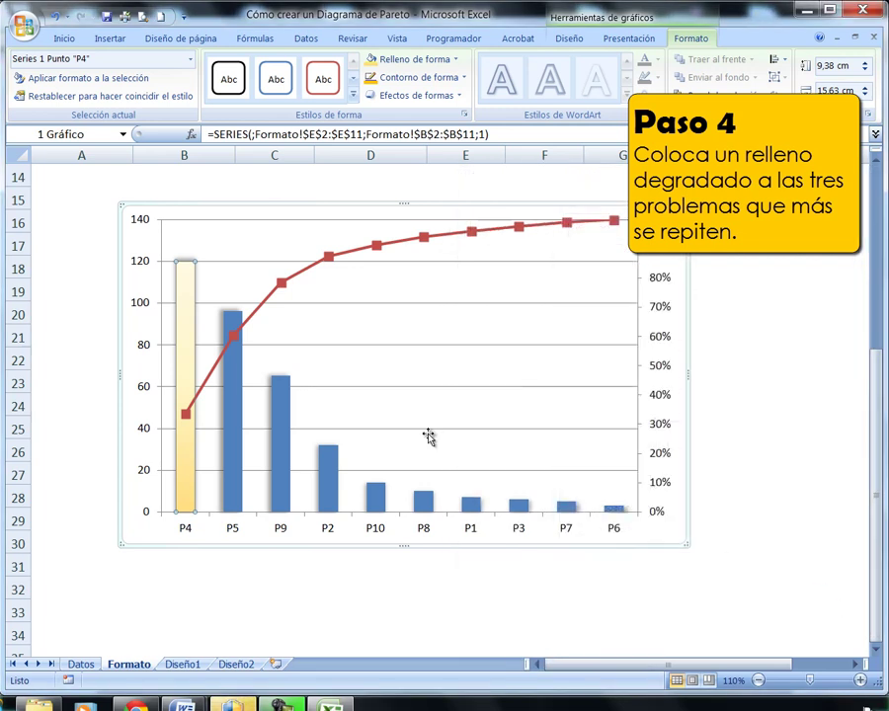
# Step: Apply the same yellow gradient fill to the P5 bar
pyautogui.click(237, 410)
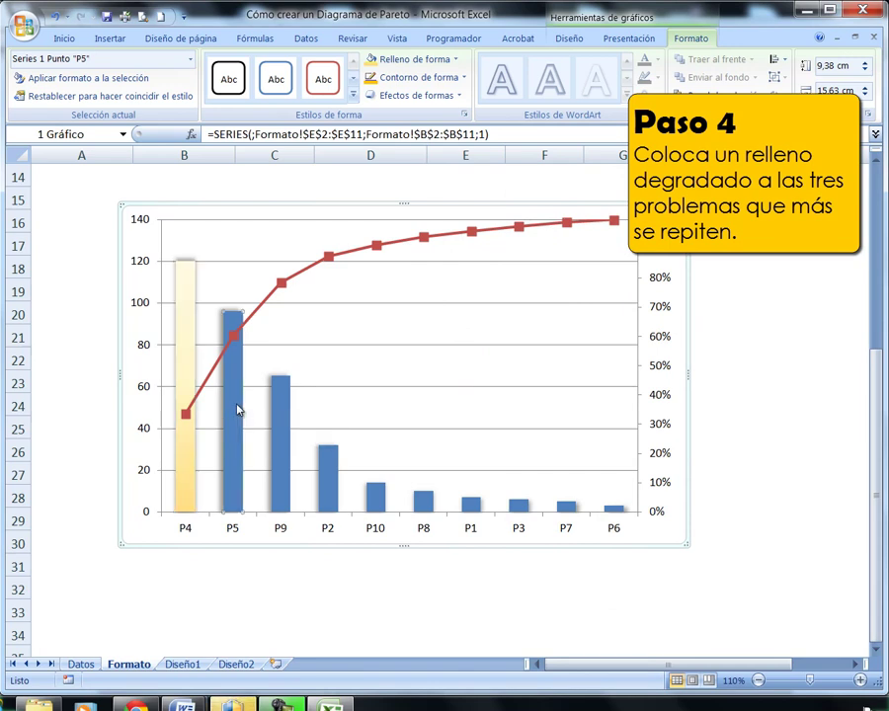
pyautogui.click(435, 81)
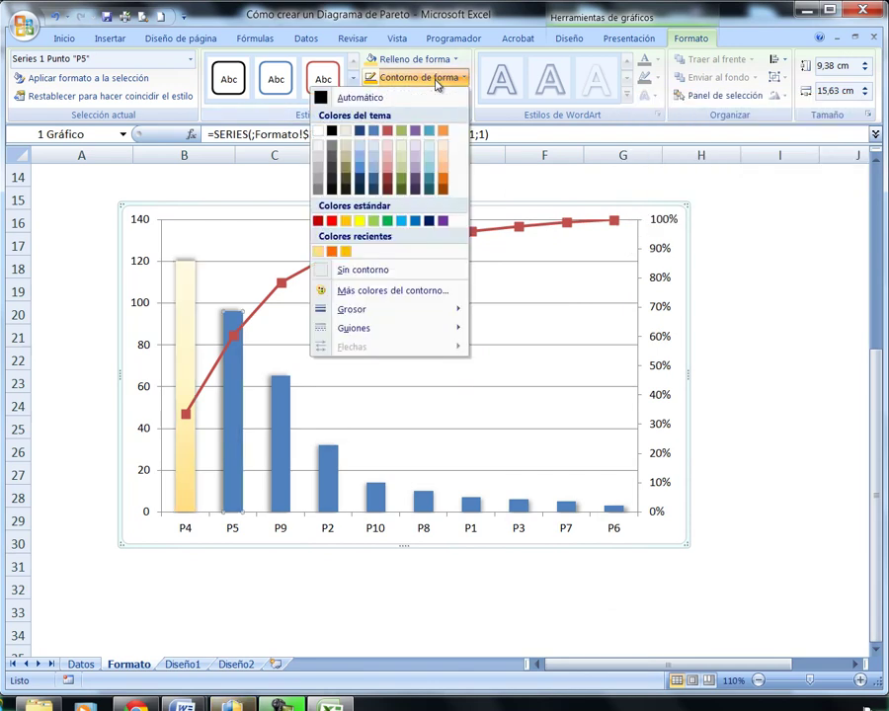
pyautogui.click(443, 61)
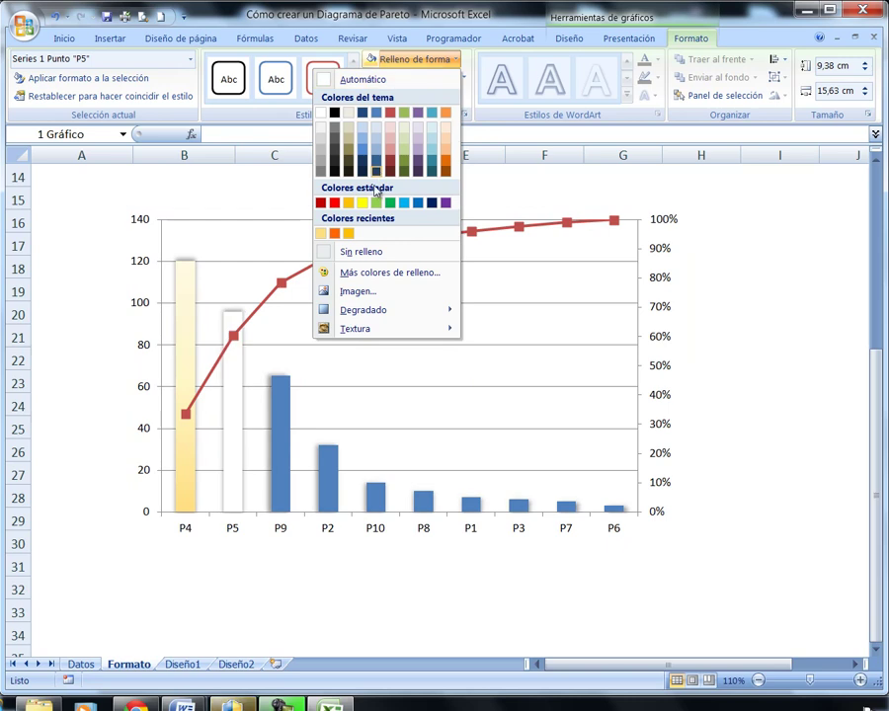
pyautogui.moveTo(368, 316)
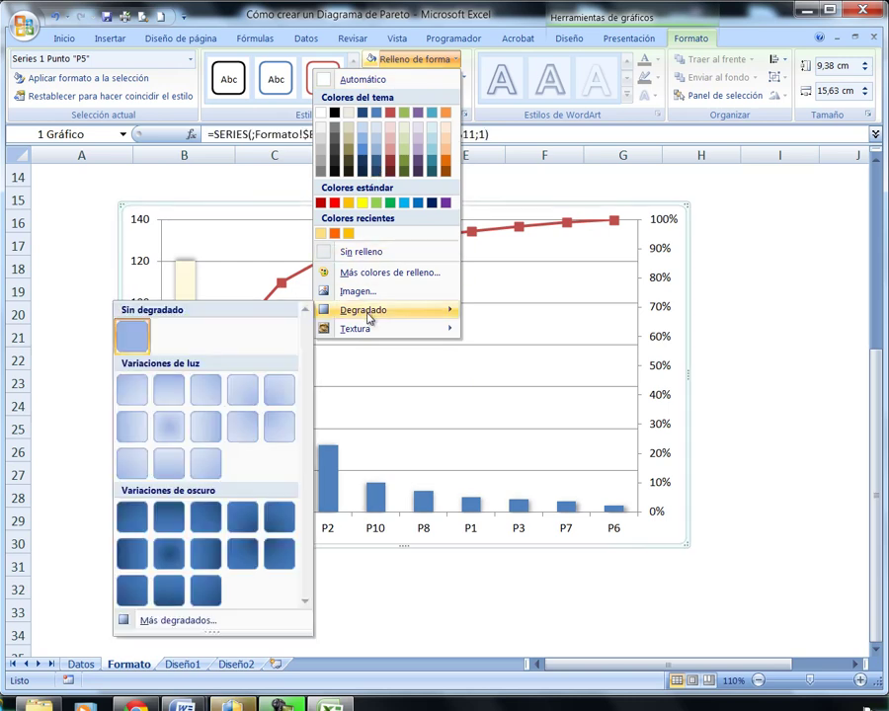
pyautogui.click(176, 623)
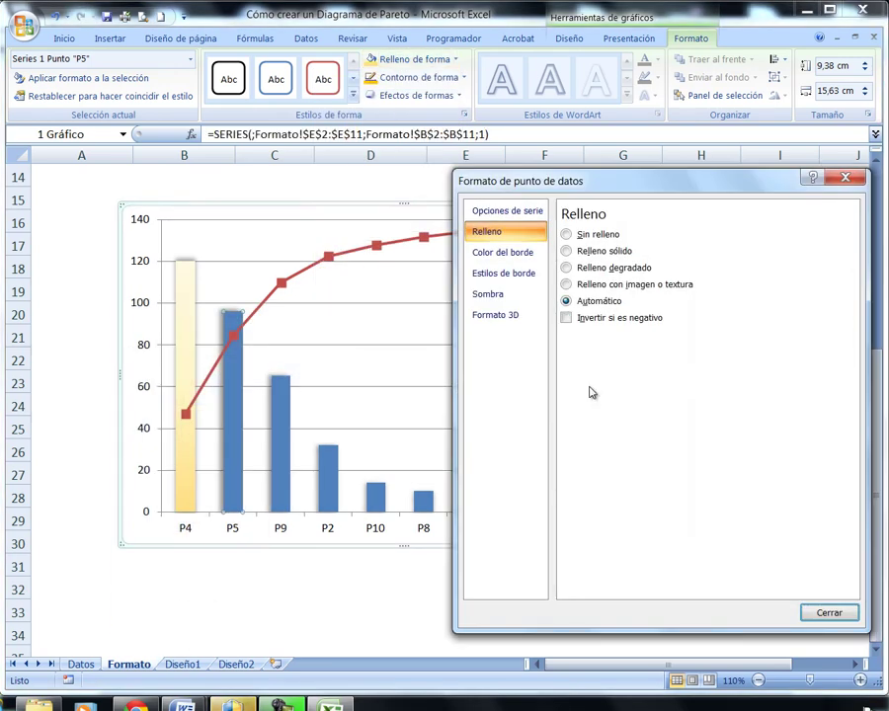
pyautogui.click(566, 267)
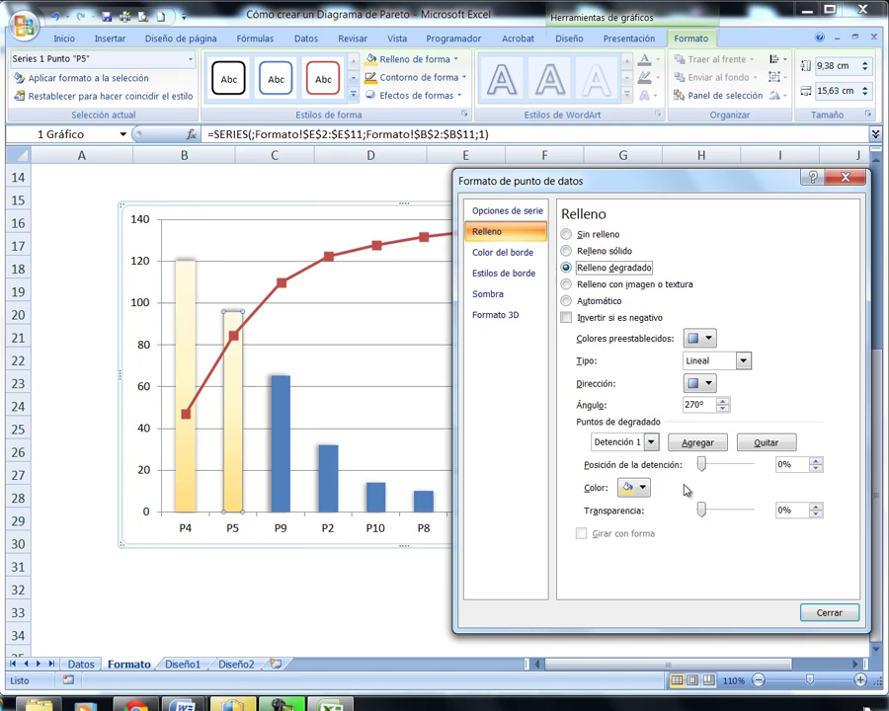
pyautogui.click(825, 614)
# Step: Apply the same yellow gradient fill to the P9 bar
pyautogui.click(285, 418)
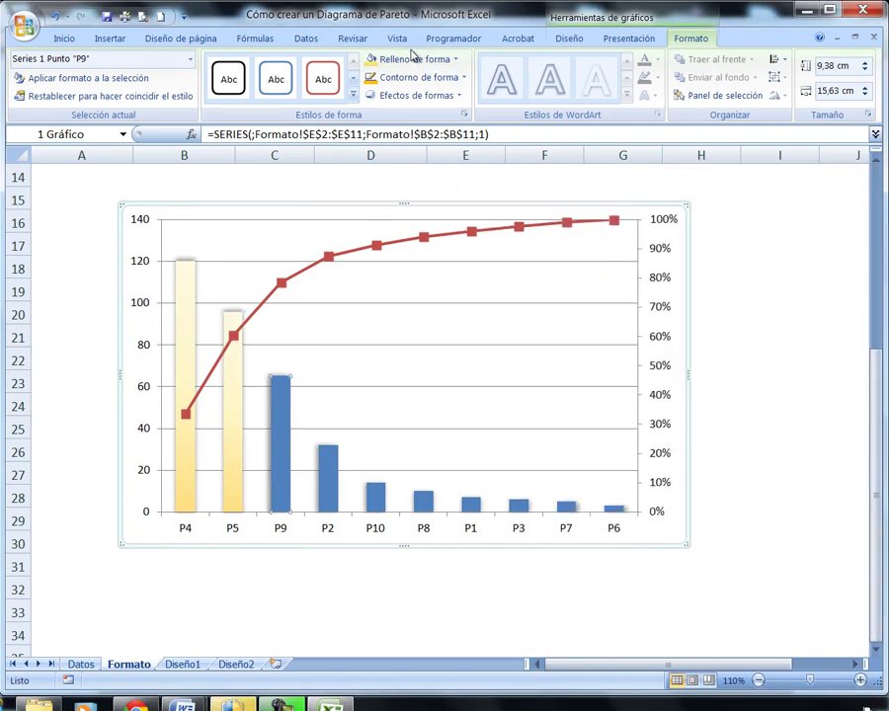
pyautogui.click(413, 59)
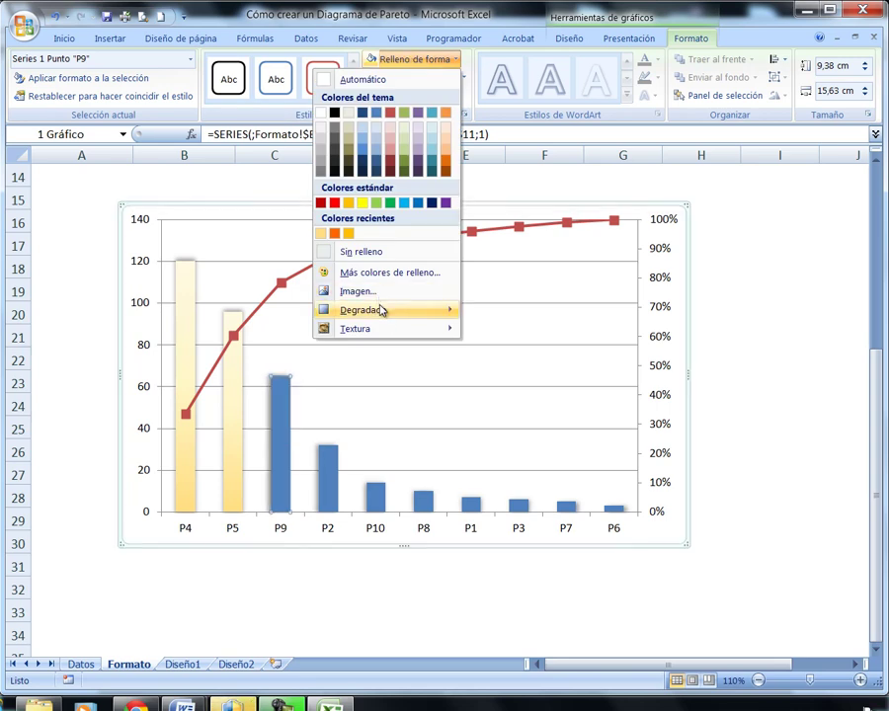
pyautogui.moveTo(384, 309)
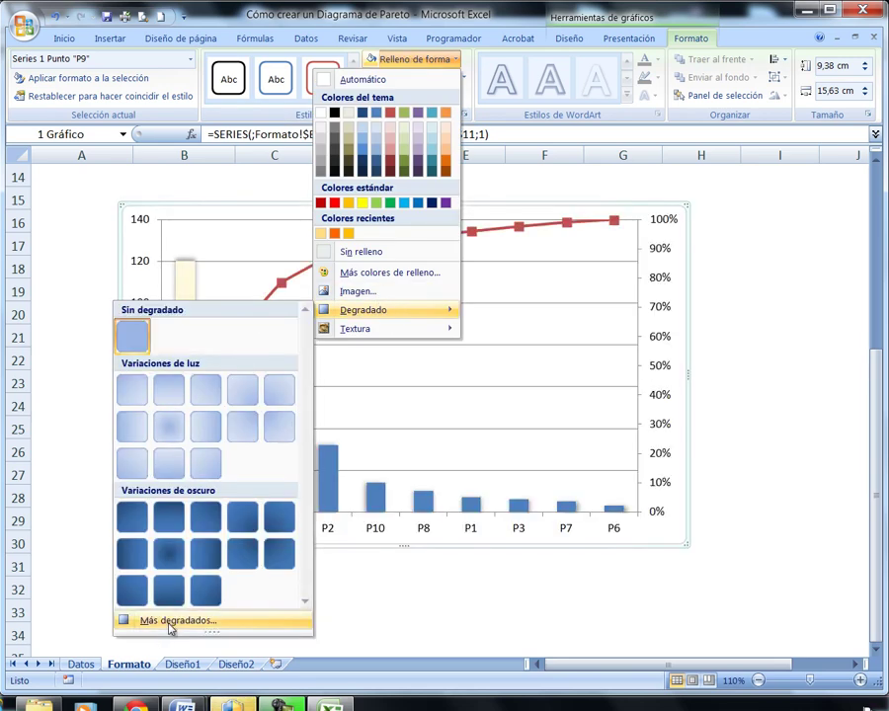
pyautogui.click(170, 622)
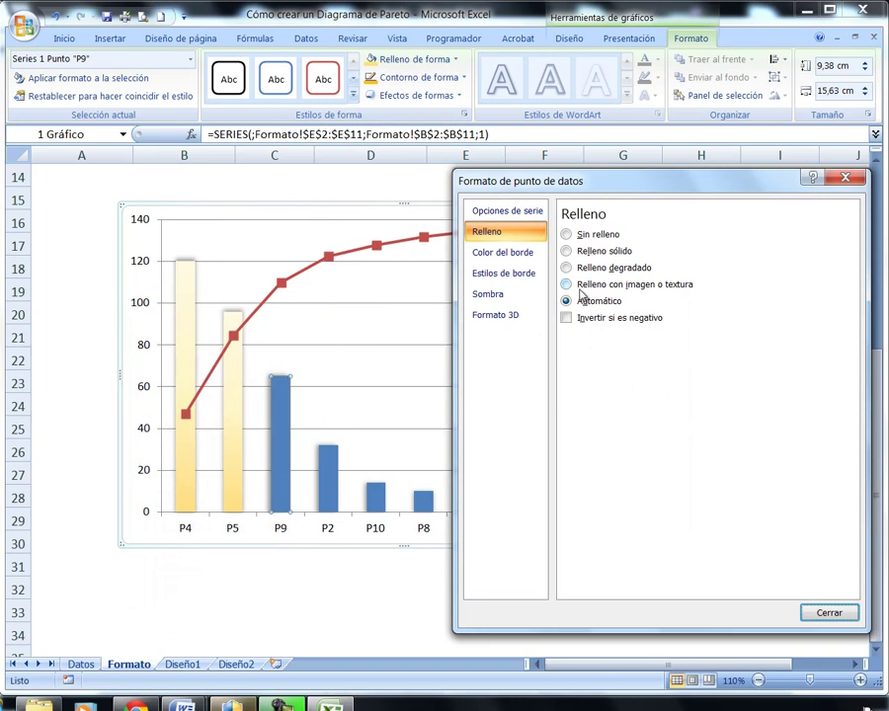
pyautogui.click(568, 268)
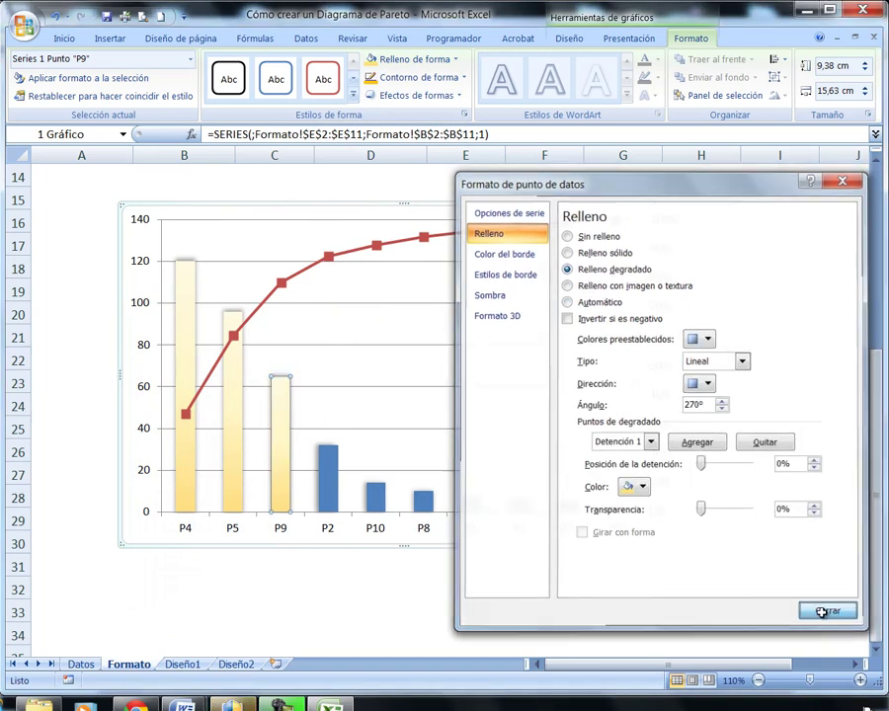
pyautogui.click(822, 613)
pyautogui.click(186, 288)
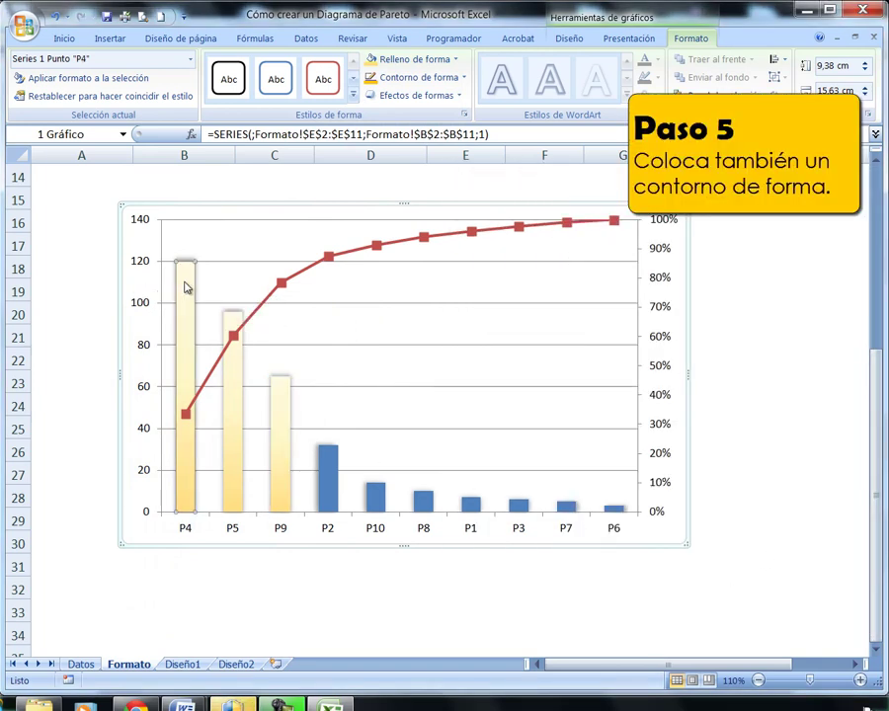
# Step: Outline the P4, P5 and P9 bars in gold
pyautogui.click(403, 78)
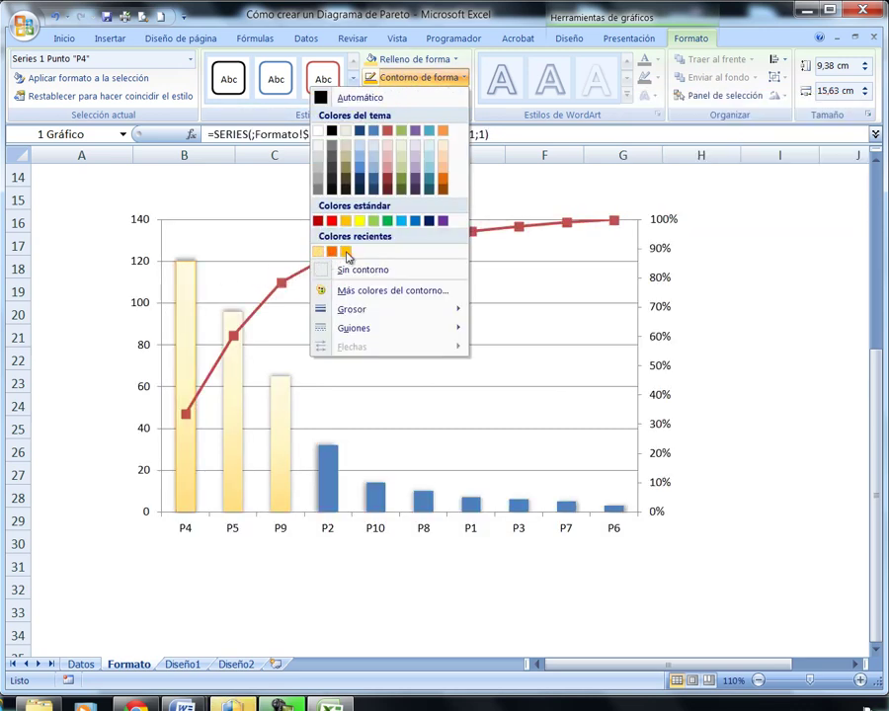
pyautogui.click(347, 256)
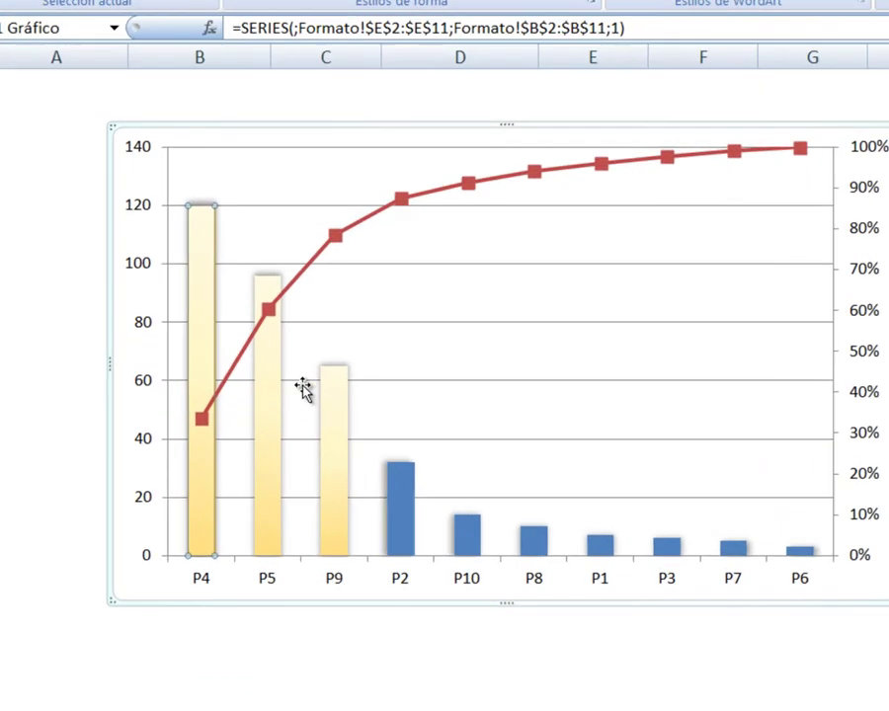
pyautogui.click(233, 412)
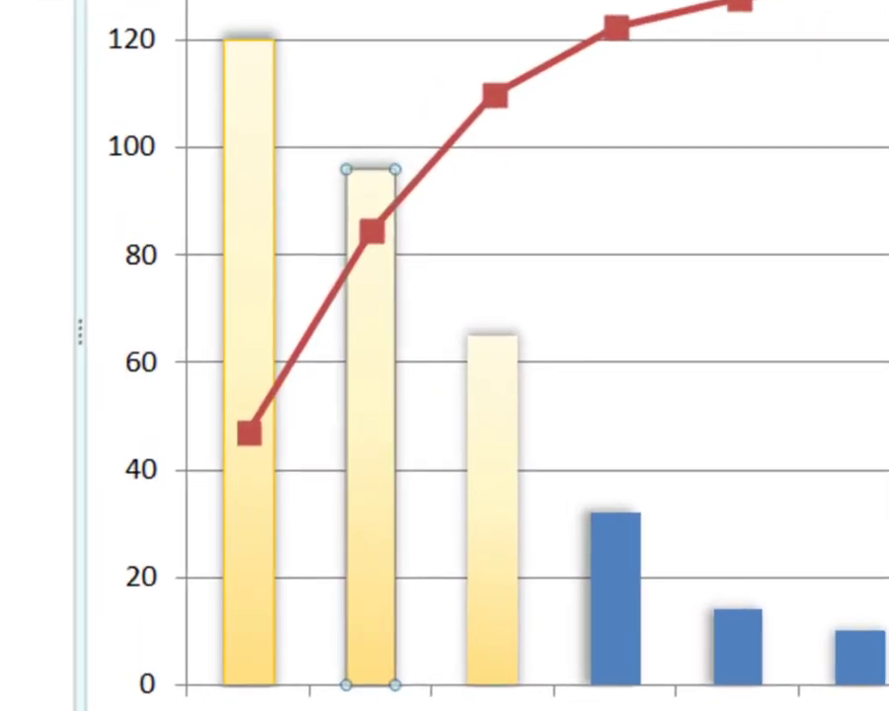
pyautogui.click(632, 2)
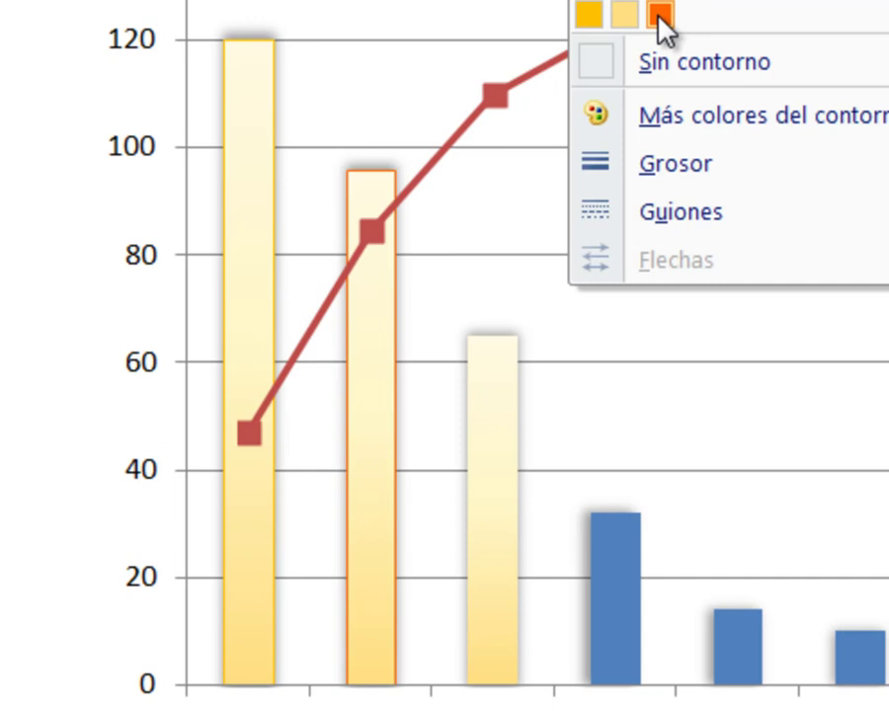
pyautogui.click(593, 25)
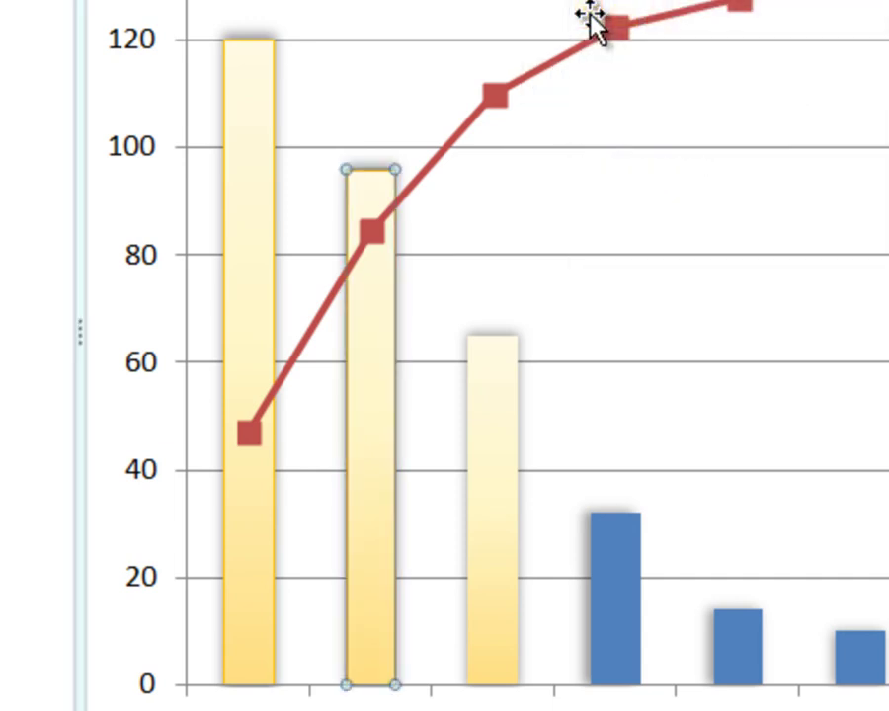
pyautogui.click(500, 387)
pyautogui.click(751, 1)
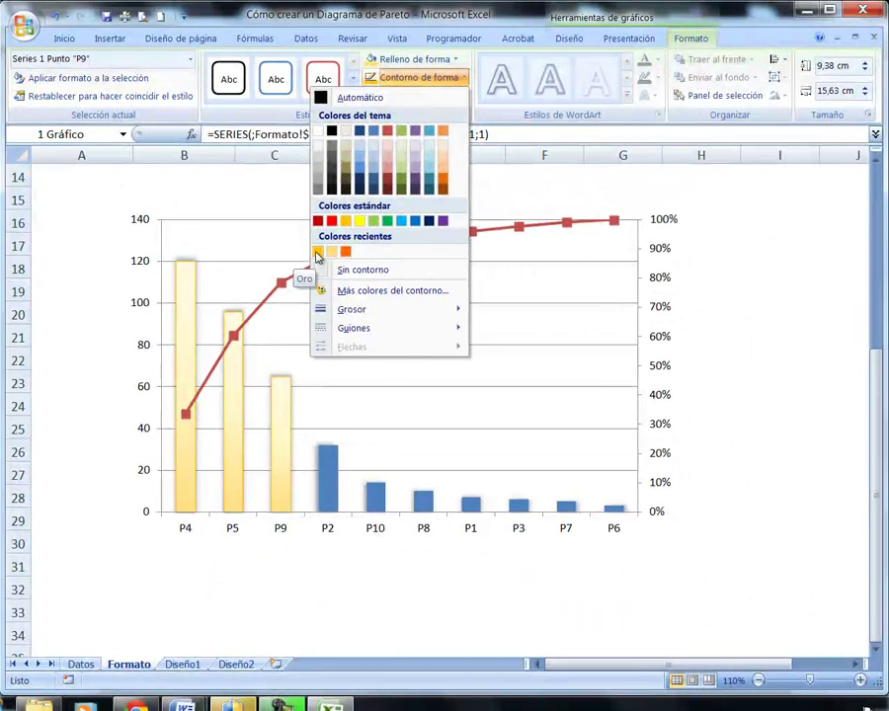
pyautogui.click(317, 253)
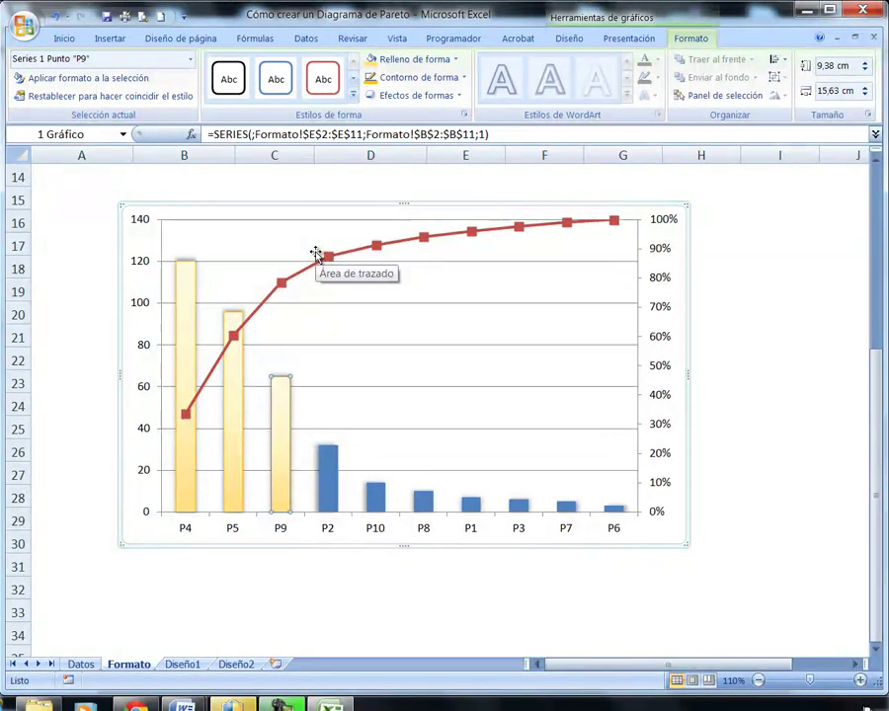
# Step: Set the % series marker type to Built-in with the circle shape
pyautogui.click(380, 253)
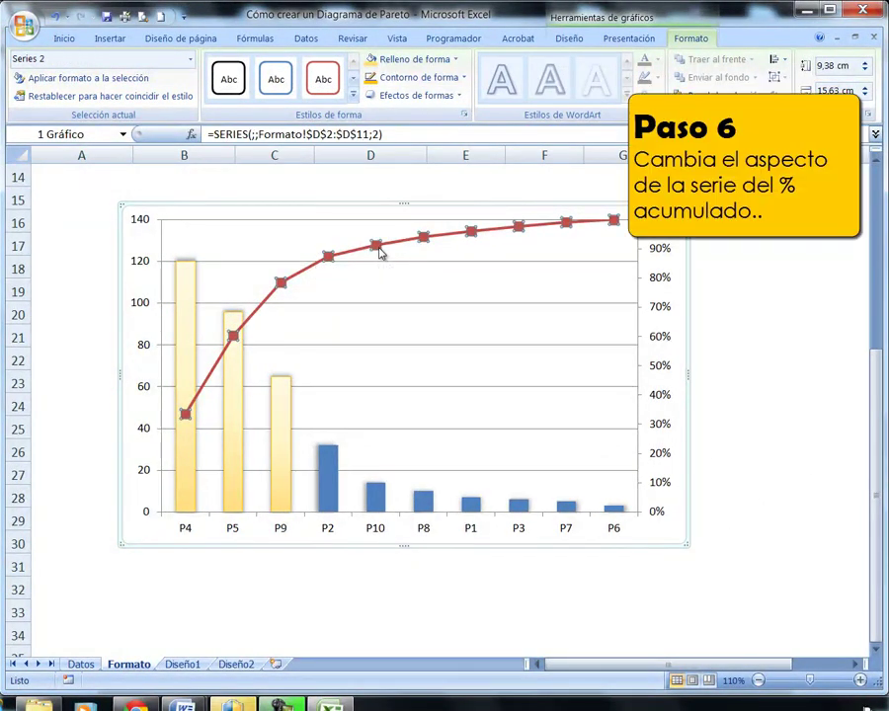
pyautogui.rightClick(380, 253)
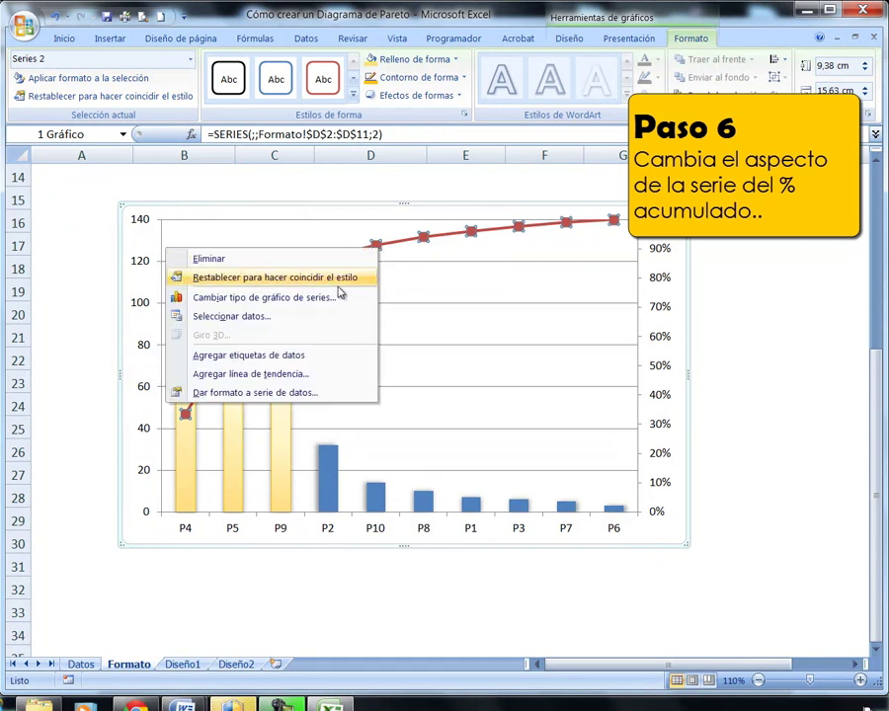
pyautogui.click(298, 393)
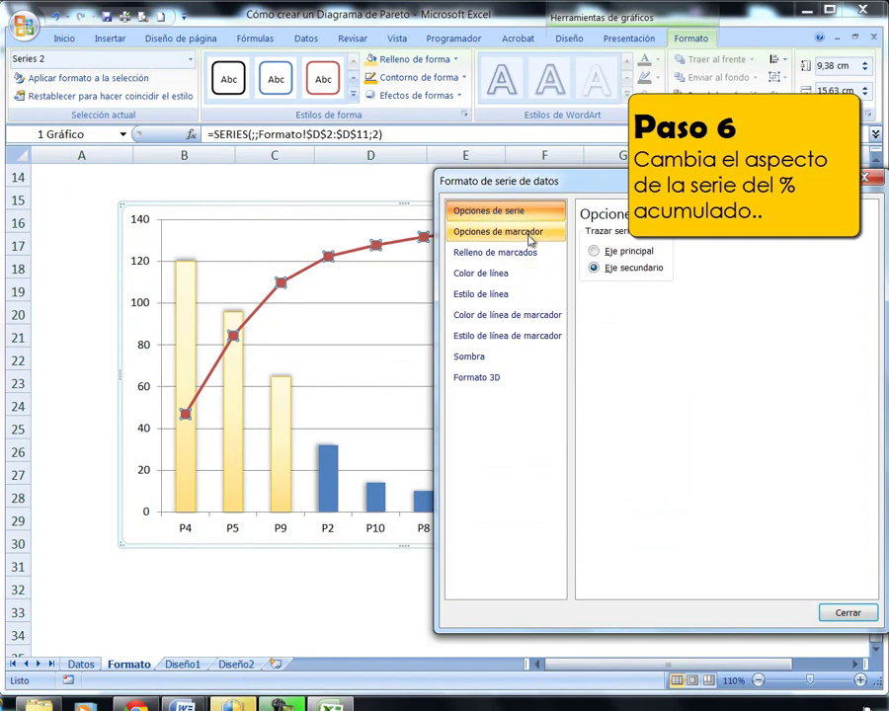
pyautogui.click(531, 237)
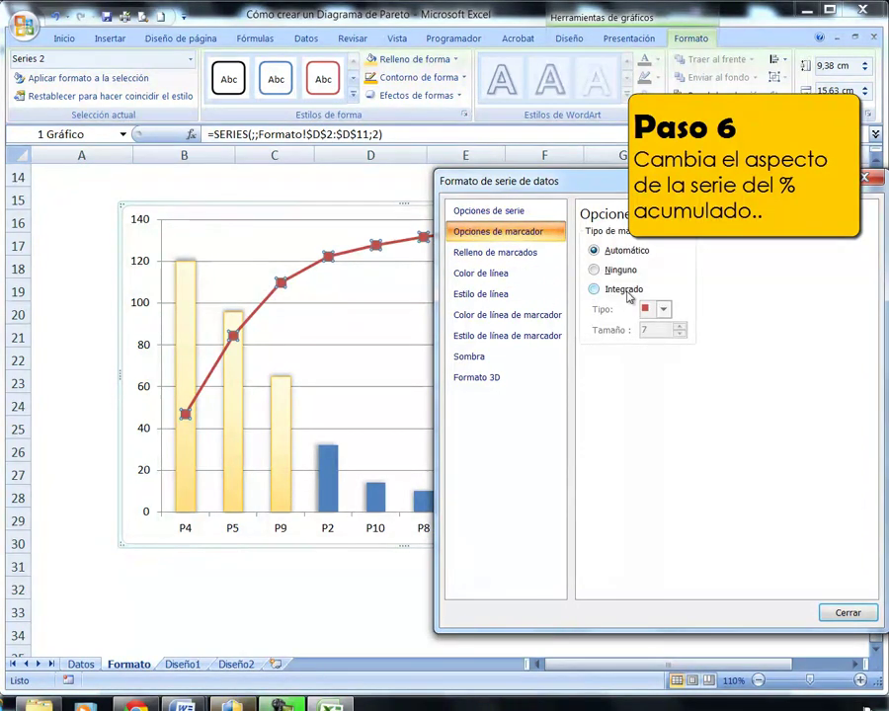
pyautogui.click(594, 291)
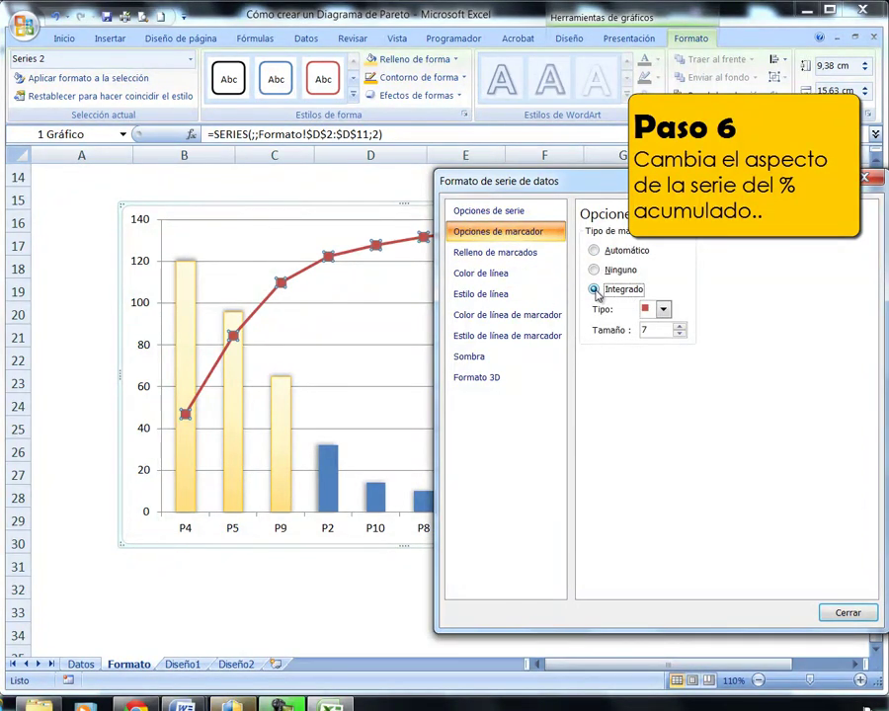
pyautogui.click(663, 309)
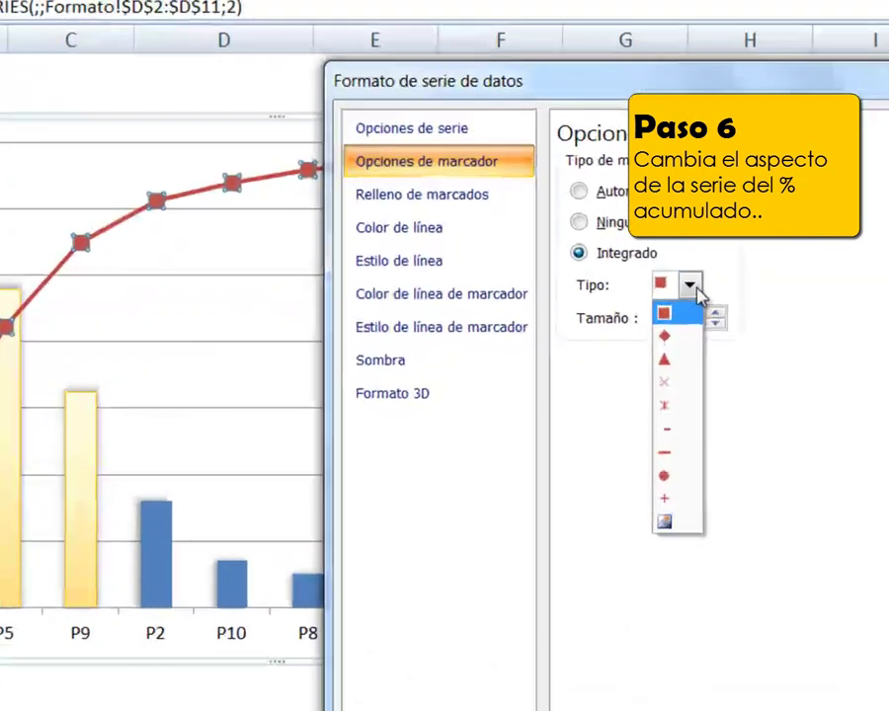
pyautogui.click(719, 522)
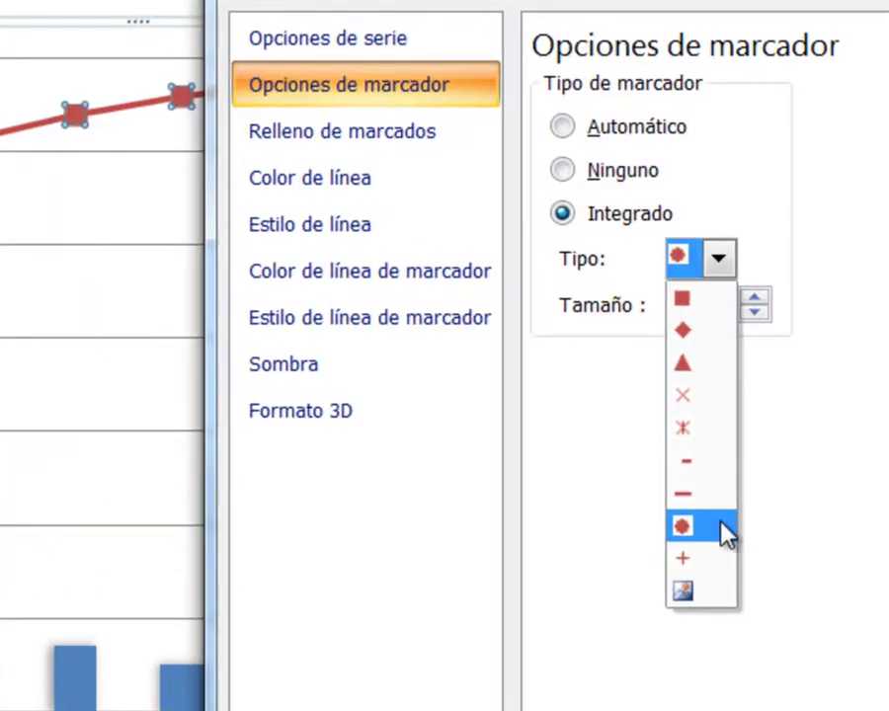
# Step: Give the cumulative line's circle markers a solid white fill
pyautogui.click(405, 131)
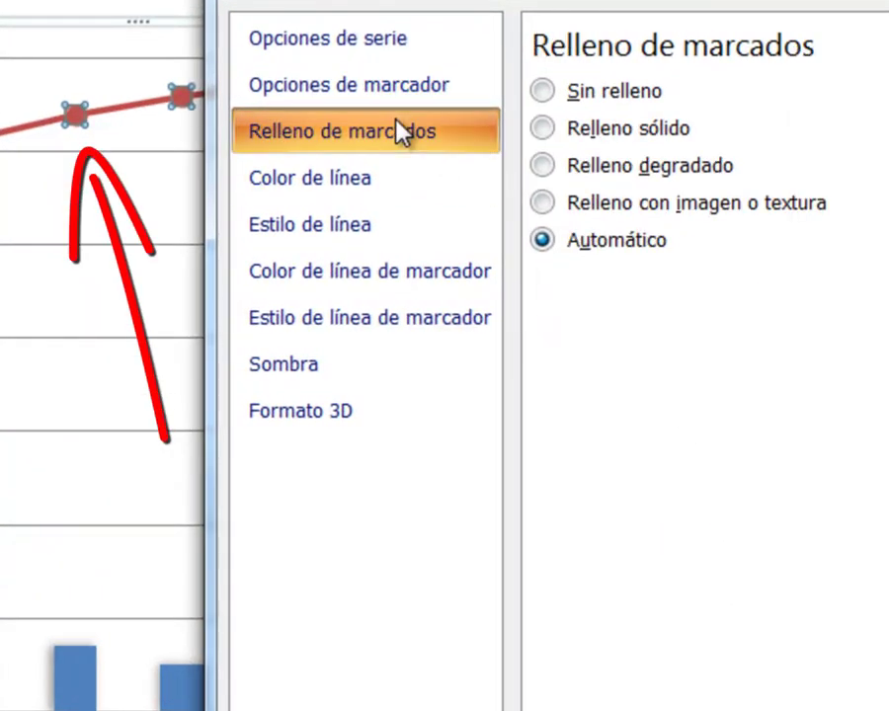
pyautogui.click(542, 130)
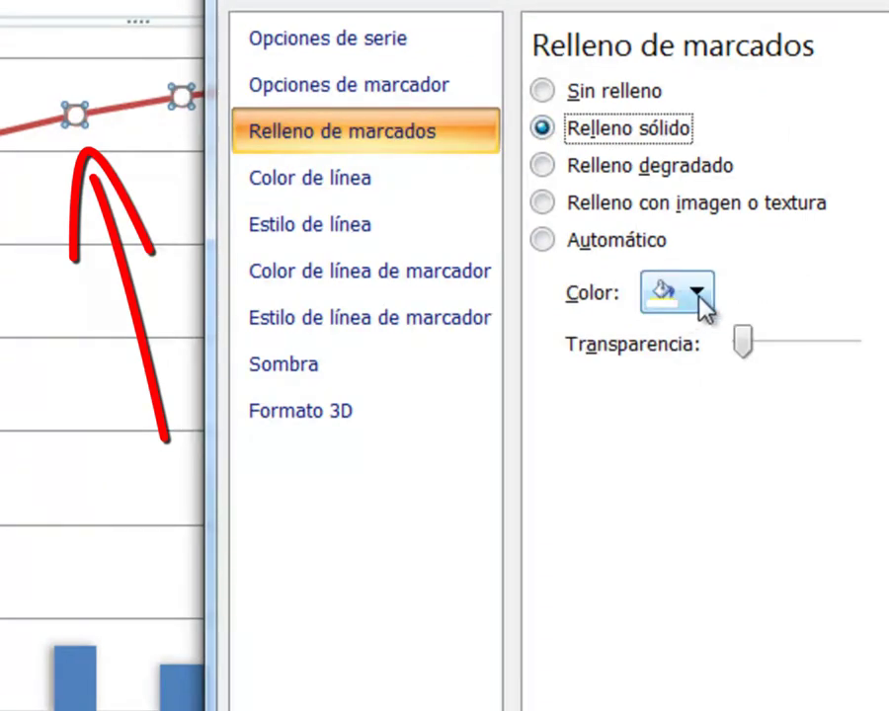
pyautogui.click(697, 294)
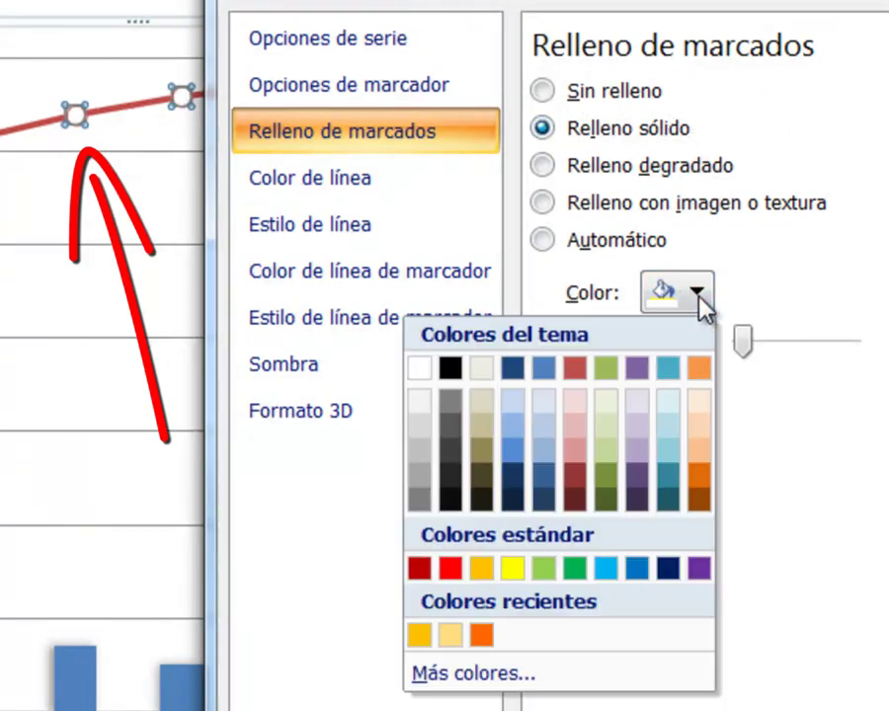
pyautogui.click(487, 637)
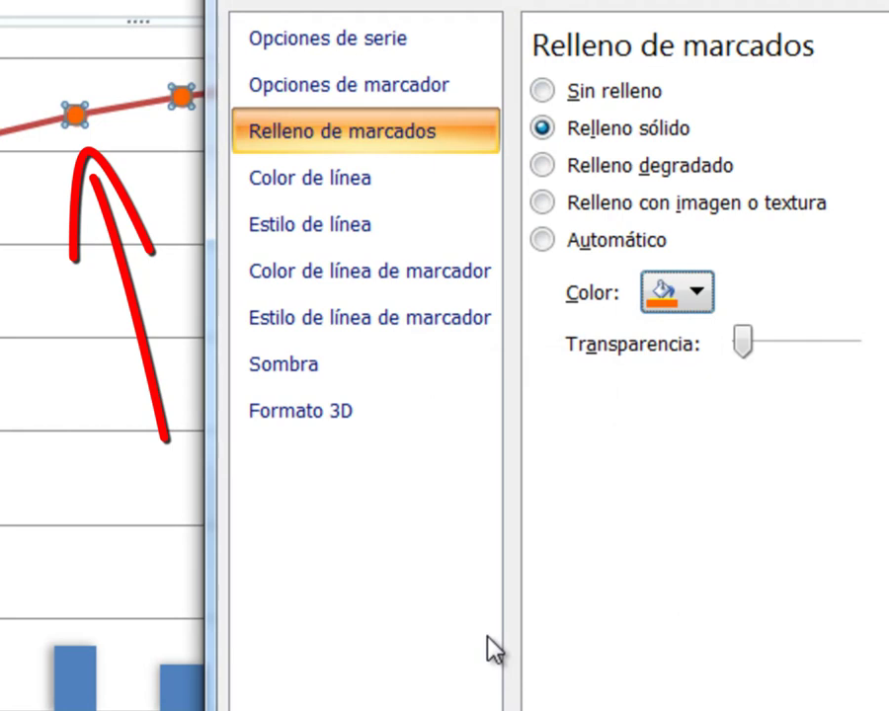
pyautogui.click(684, 304)
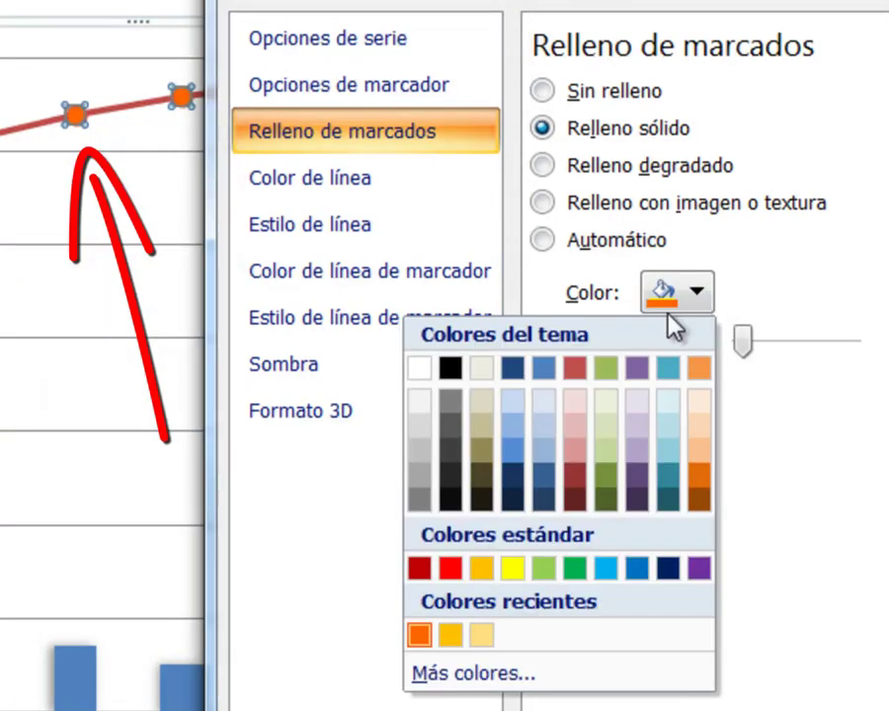
pyautogui.click(418, 369)
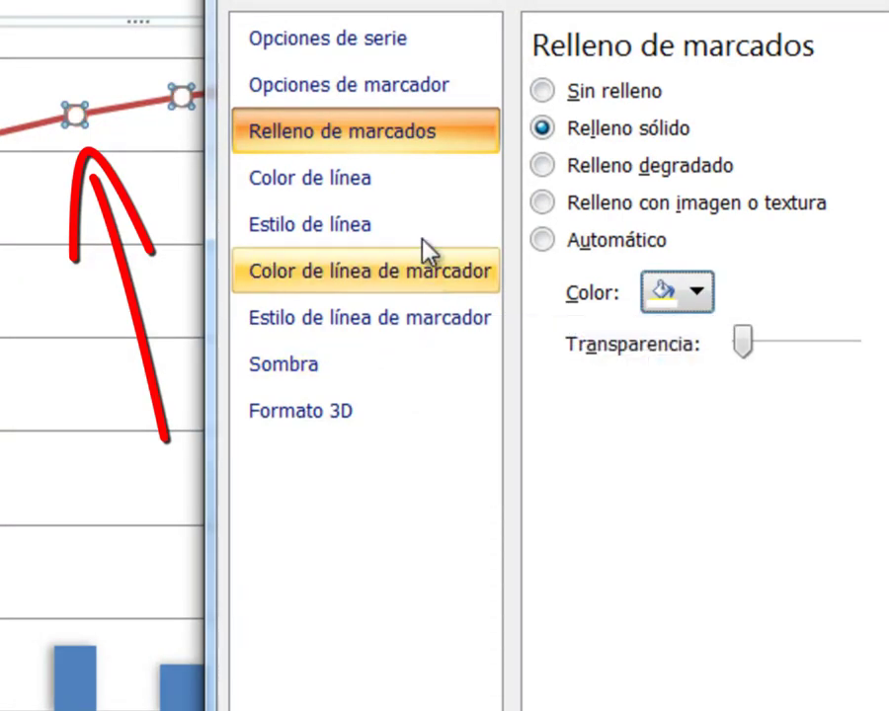
pyautogui.click(417, 181)
# Step: Make the cumulative % line a solid orange line 2,5 pto wide
pyautogui.click(545, 129)
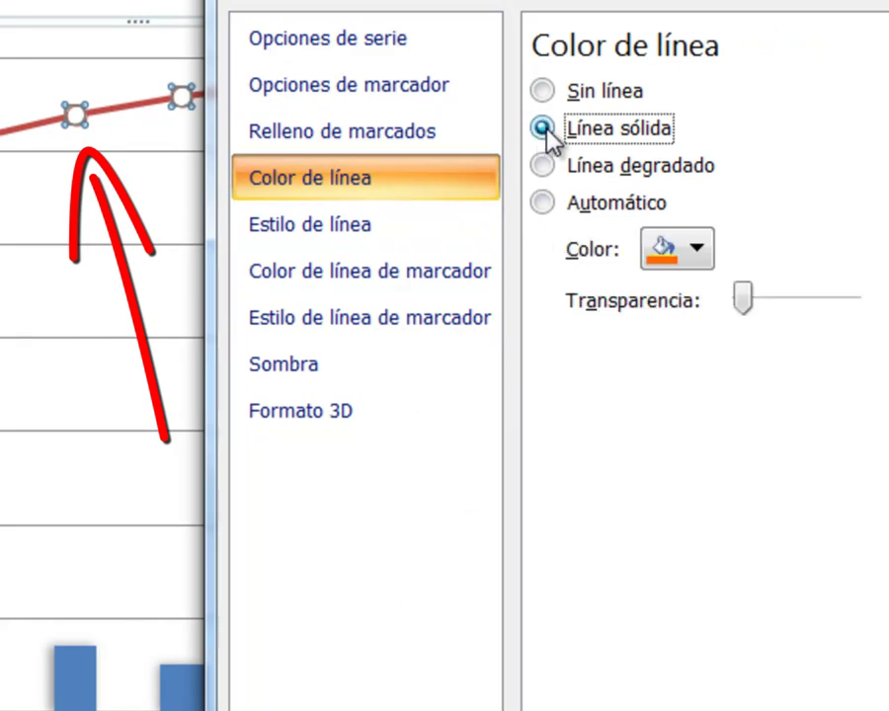
pyautogui.click(692, 251)
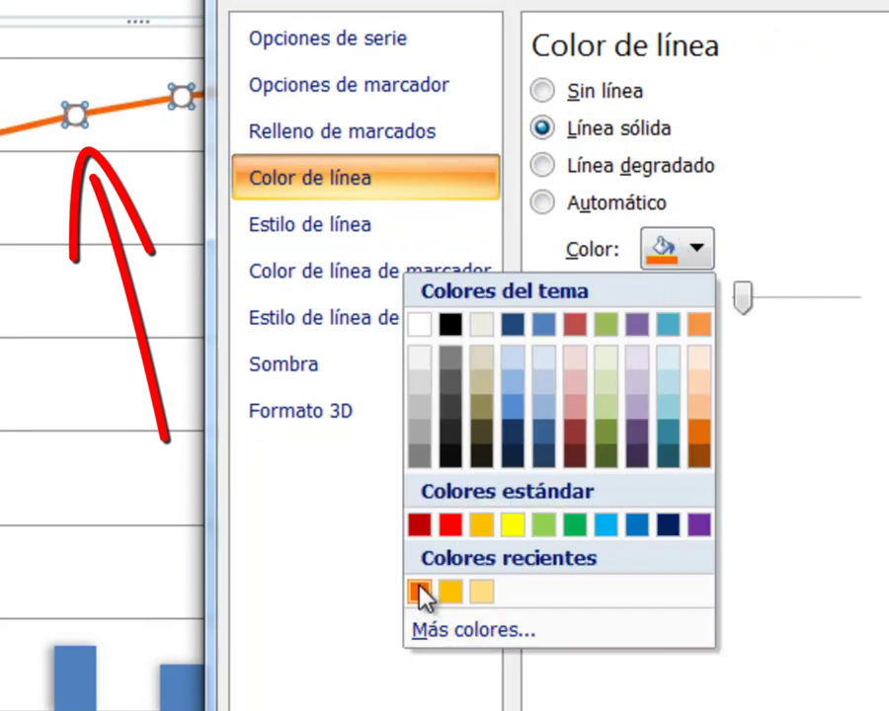
pyautogui.click(421, 593)
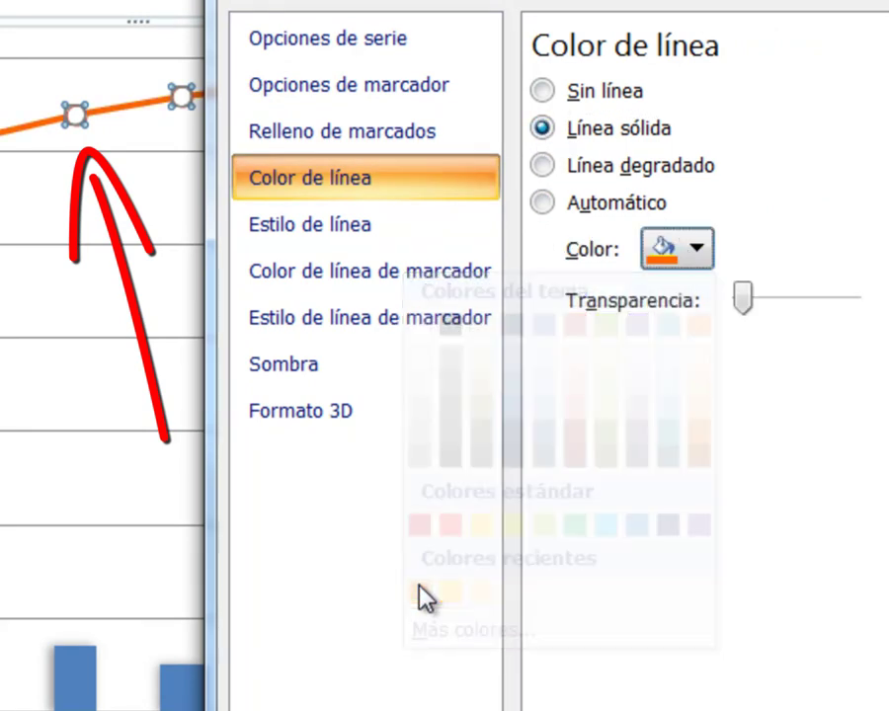
pyautogui.click(425, 242)
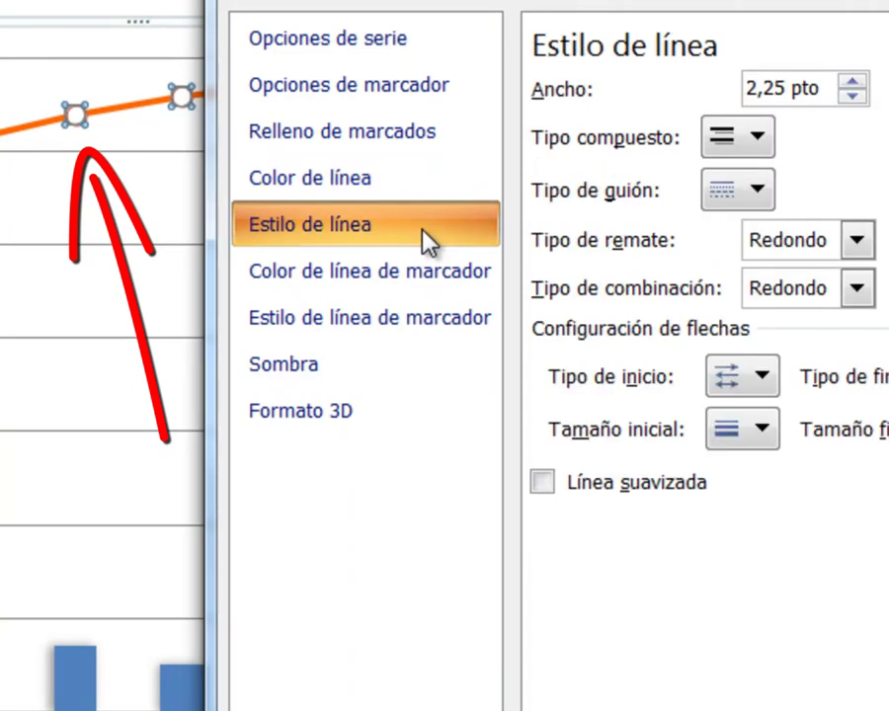
pyautogui.click(854, 82)
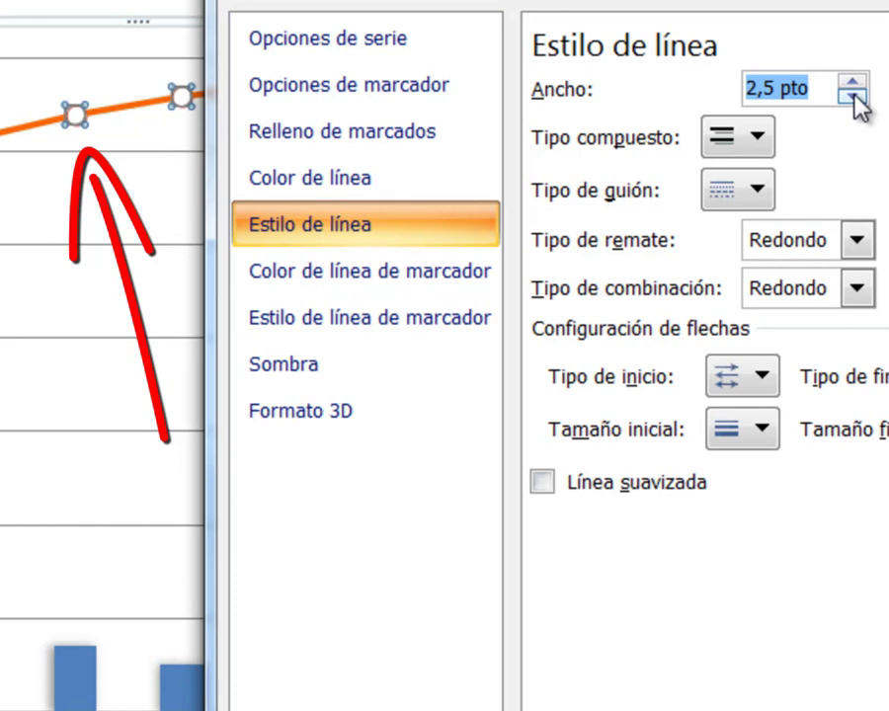
# Step: Give the circle markers a solid line border in the recent orange, 2.25 pt wide
pyautogui.click(452, 276)
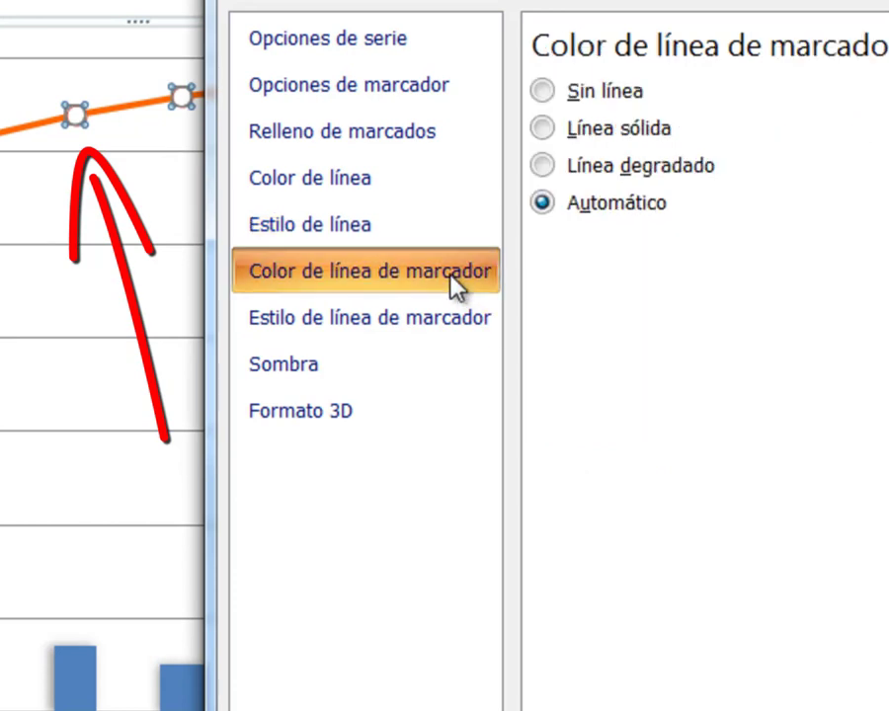
pyautogui.click(555, 133)
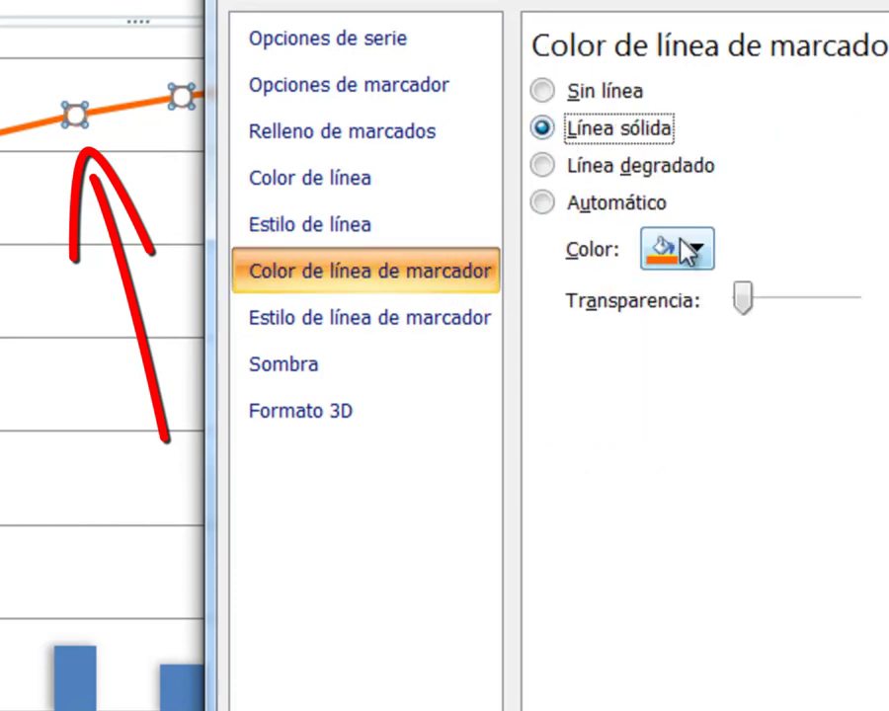
pyautogui.click(681, 246)
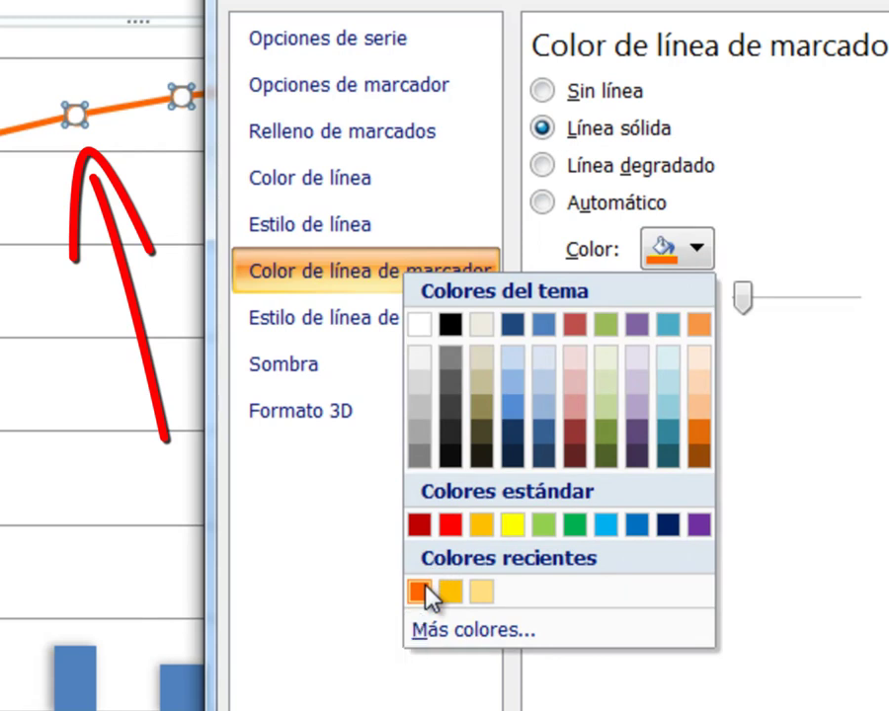
pyautogui.click(422, 593)
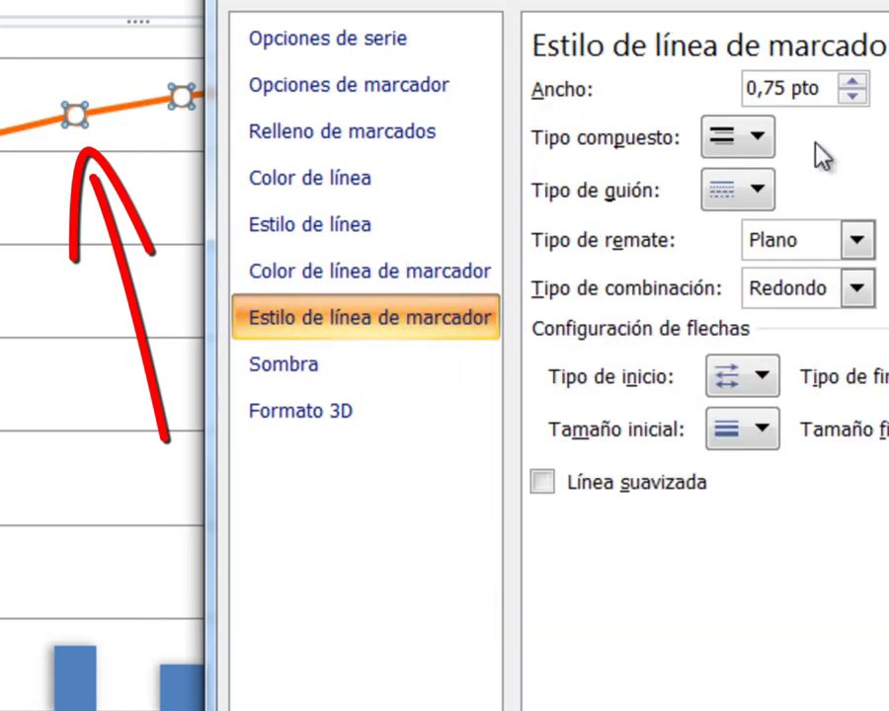
pyautogui.click(849, 82)
pyautogui.click(850, 82)
pyautogui.click(850, 82)
pyautogui.click(850, 82)
pyautogui.click(850, 82)
pyautogui.click(850, 82)
pyautogui.click(849, 82)
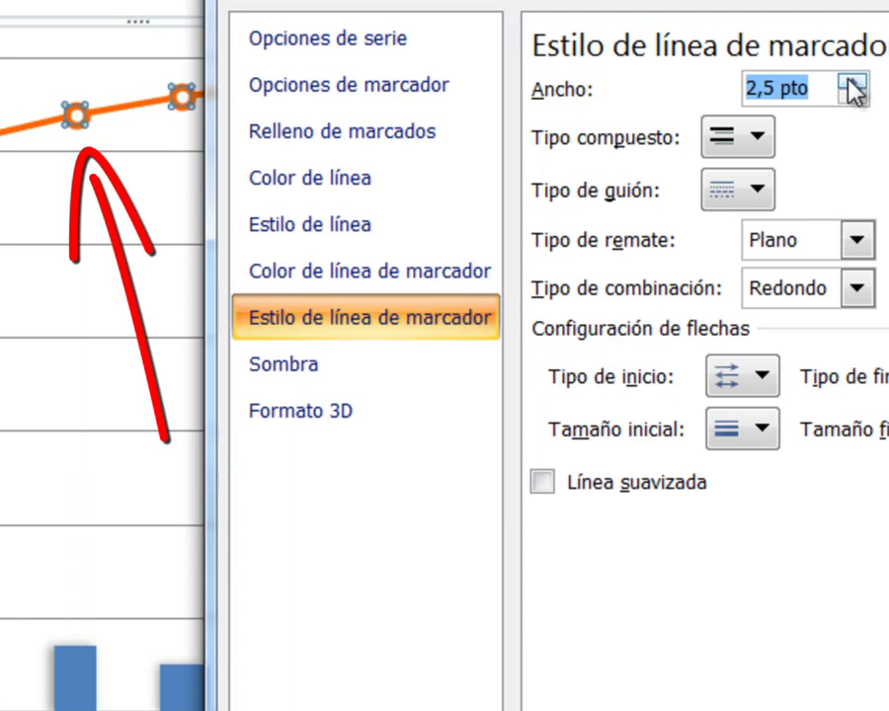
pyautogui.click(851, 97)
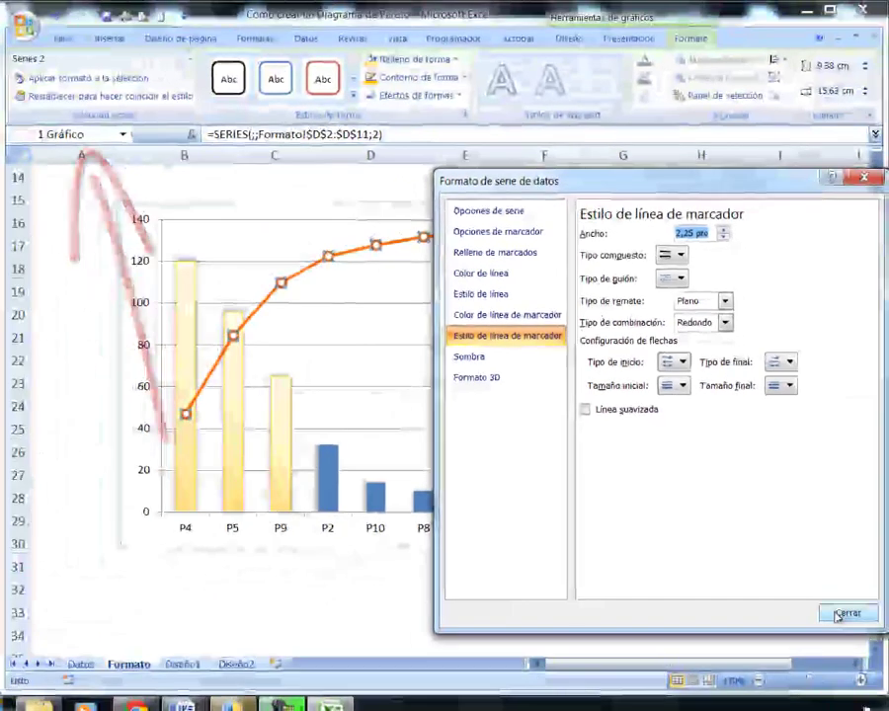
# Step: Apply an Exterior shadow preset from Shape Effects to the orange cumulative line
pyautogui.click(846, 613)
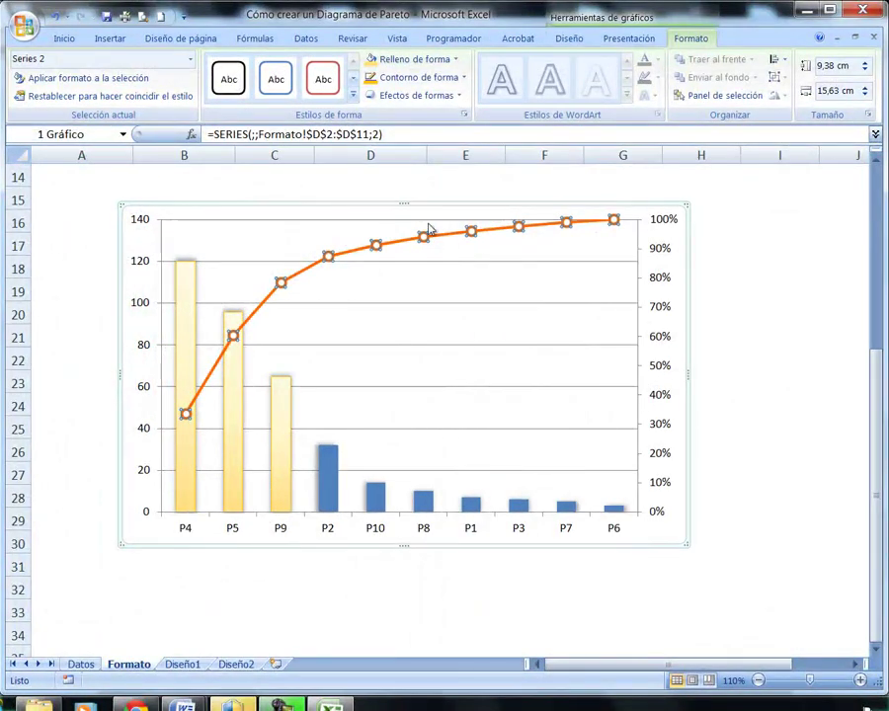
pyautogui.click(441, 99)
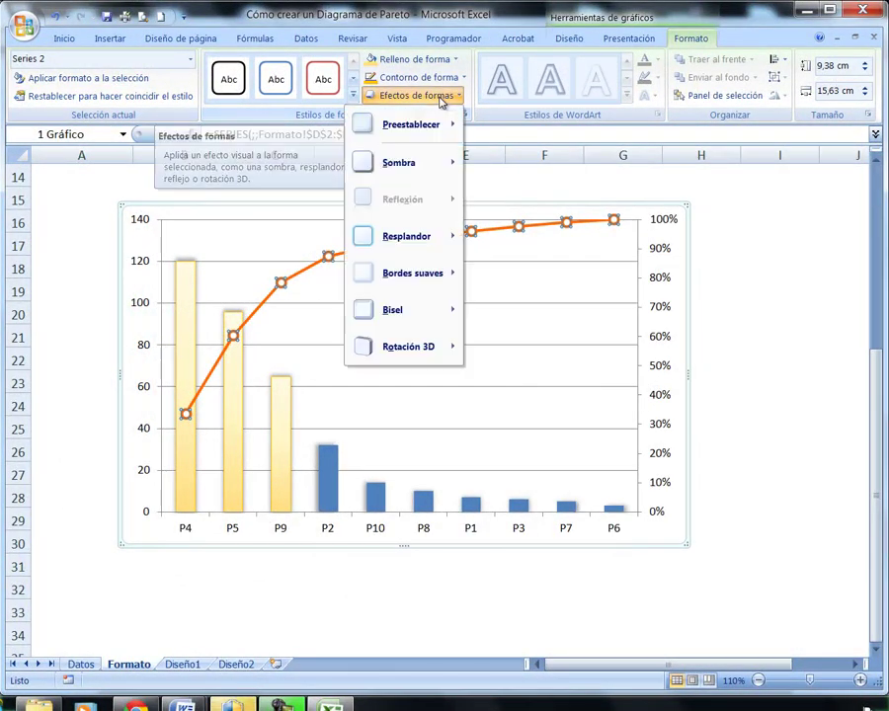
pyautogui.moveTo(420, 173)
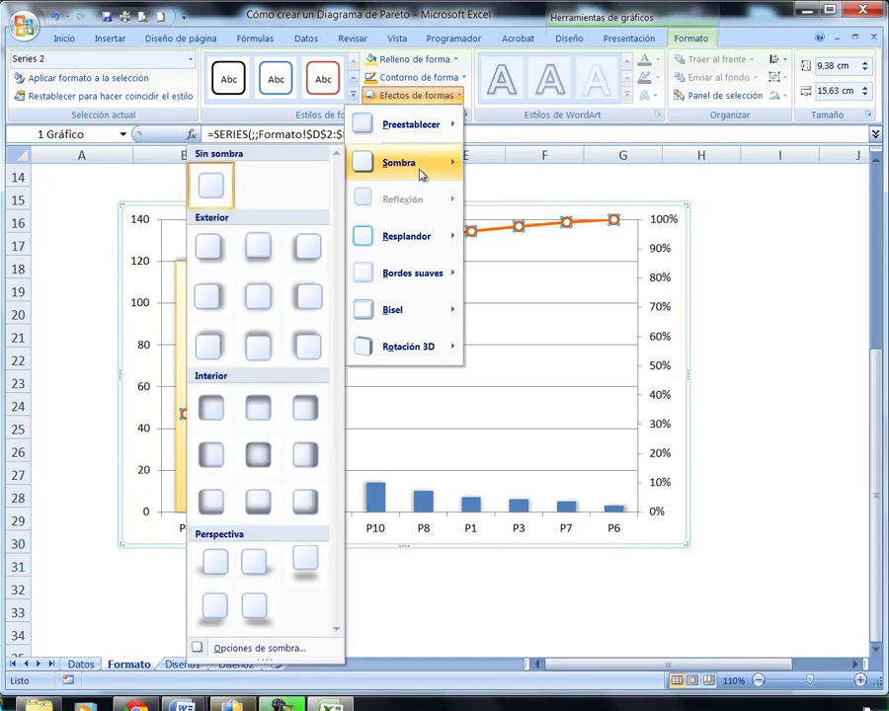
pyautogui.click(306, 350)
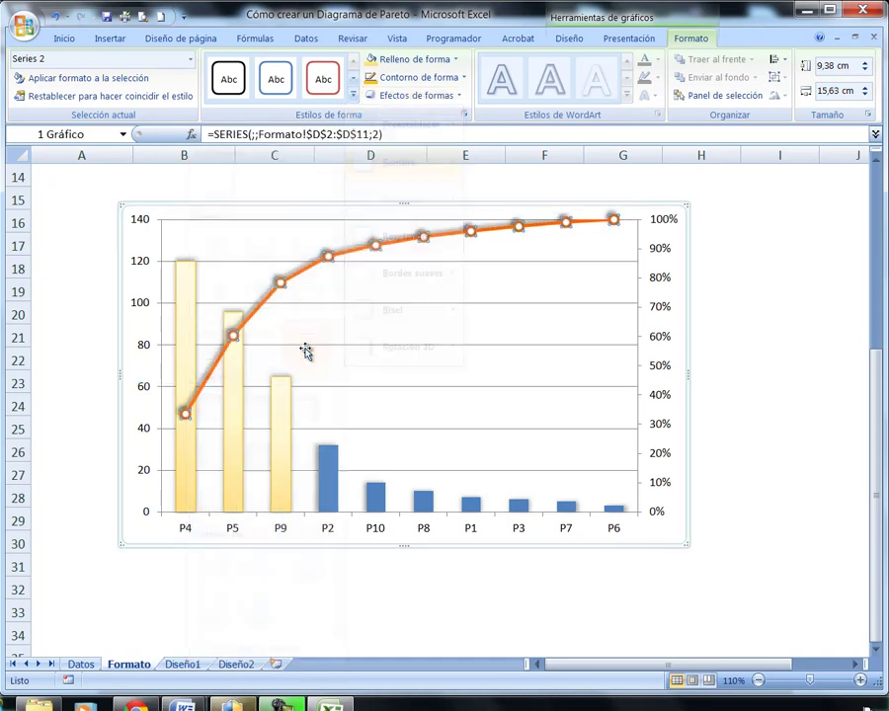
# Step: Add Inside End data labels to the column series, showing values from 120 down to 3
pyautogui.click(192, 288)
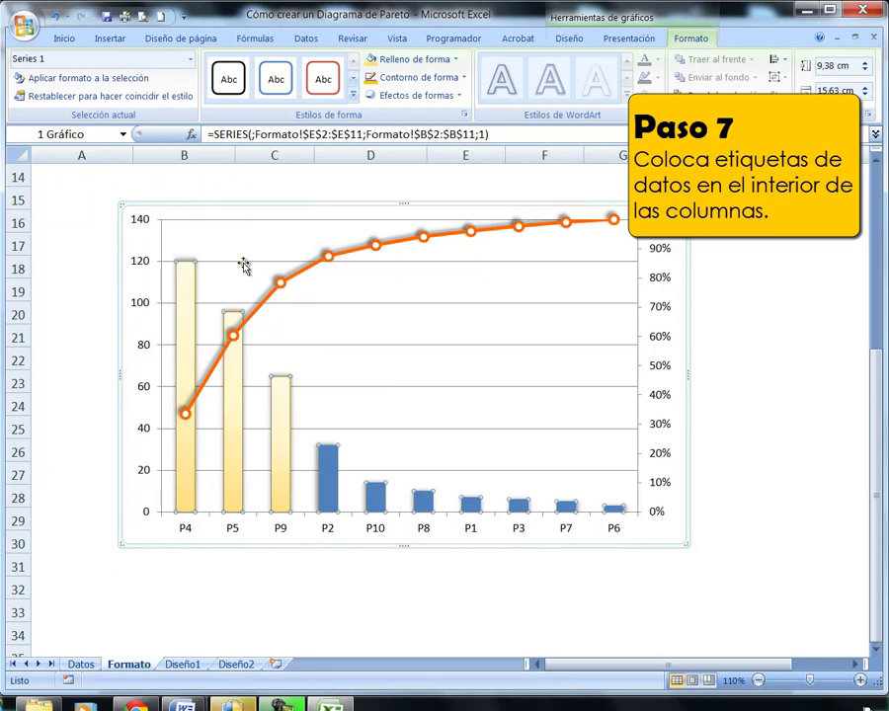
pyautogui.click(617, 39)
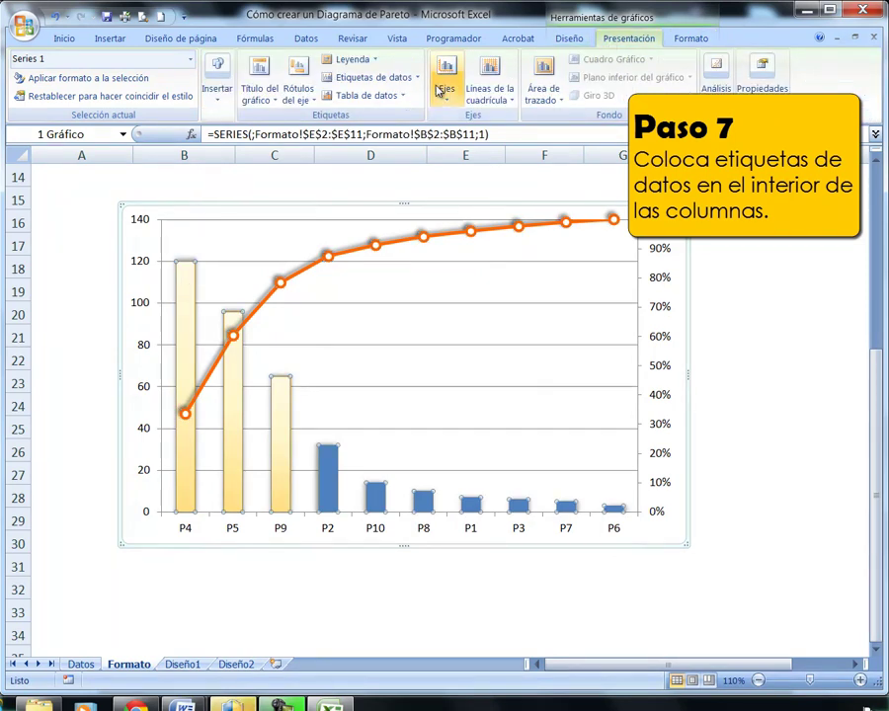
pyautogui.click(395, 77)
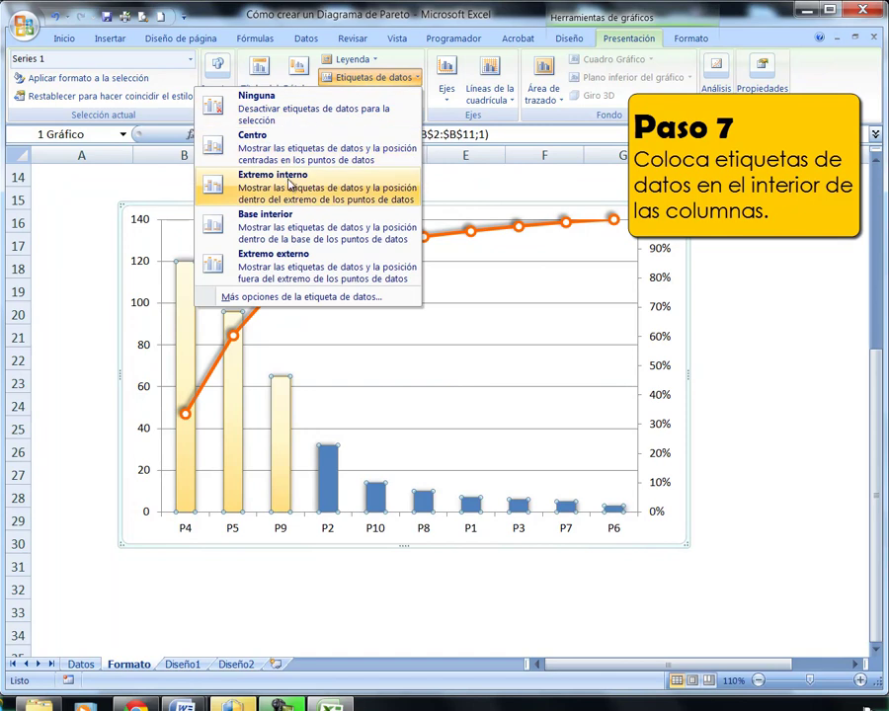
pyautogui.click(289, 185)
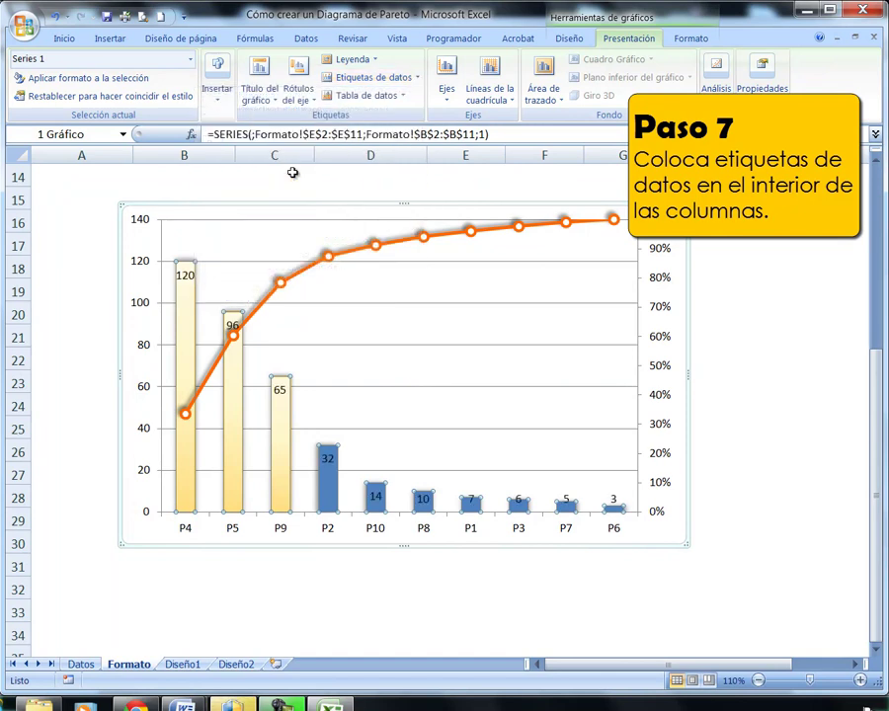
pyautogui.click(748, 540)
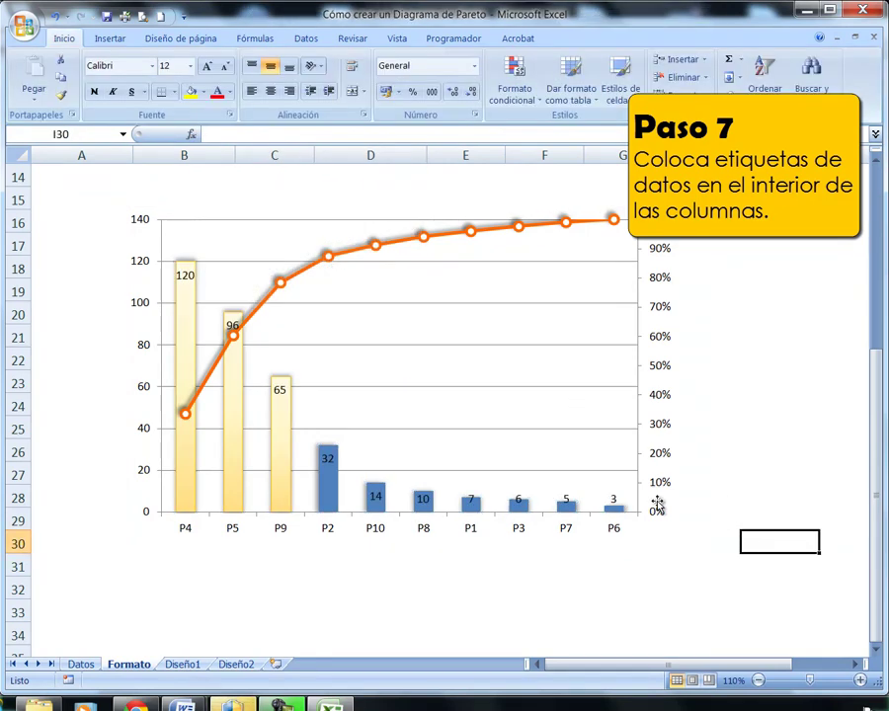
# Step: Delete the data labels 7 and 6 from columns P1 and P3
pyautogui.click(471, 501)
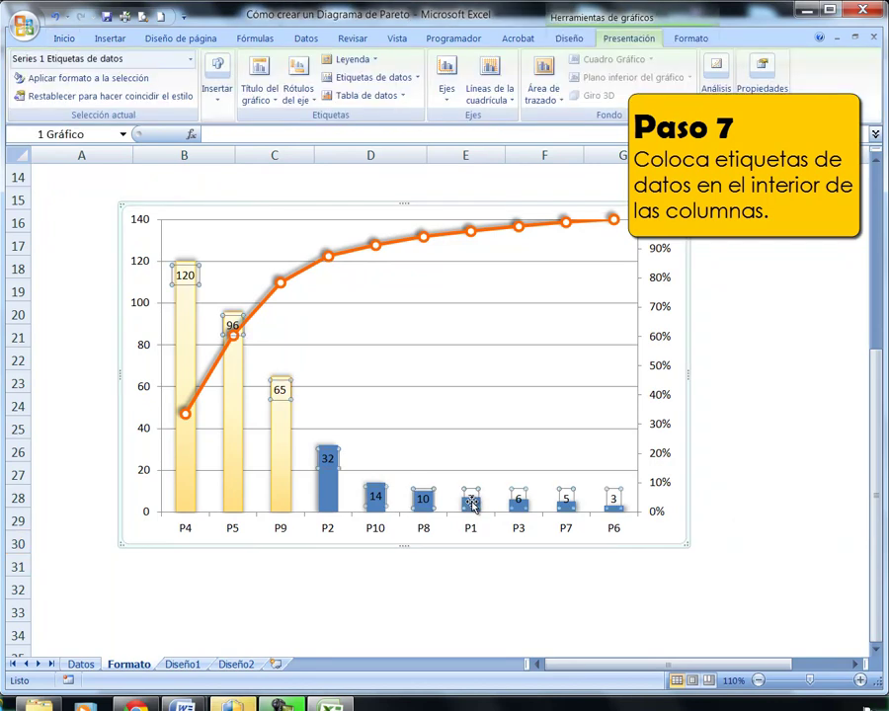
pyautogui.click(471, 501)
pyautogui.press('Delete')
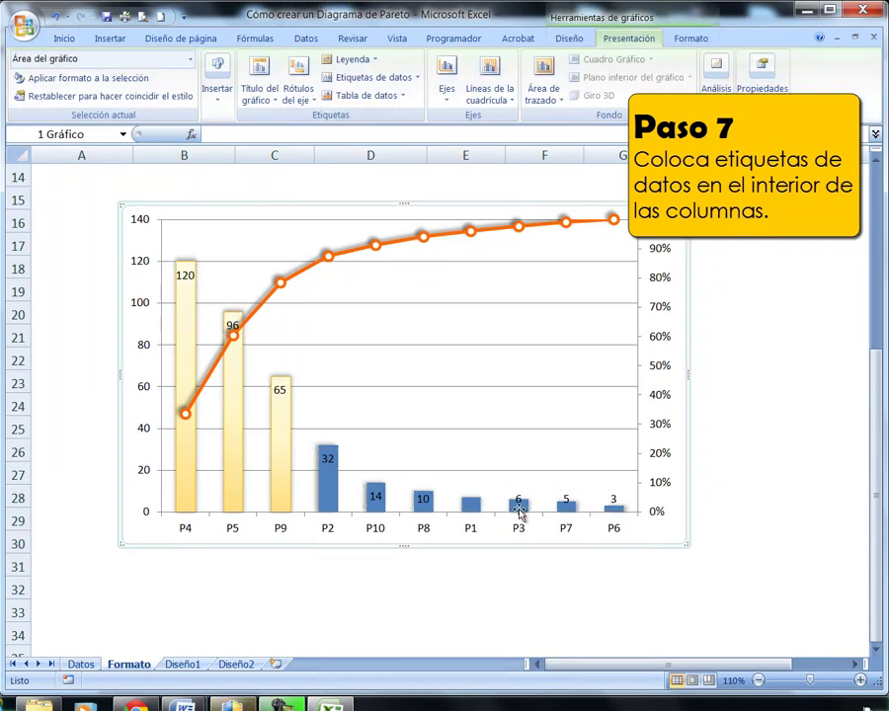
pyautogui.click(518, 504)
pyautogui.click(518, 504)
pyautogui.press('Delete')
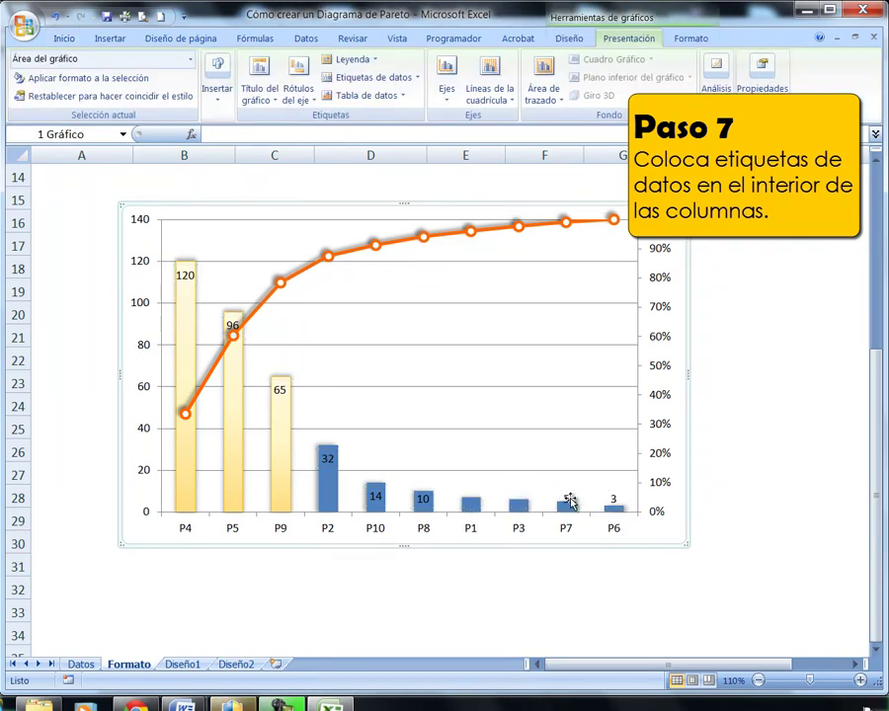
# Step: Delete the data labels 5 and 3 from columns P7 and P6
pyautogui.click(569, 501)
pyautogui.click(570, 502)
pyautogui.press('Delete')
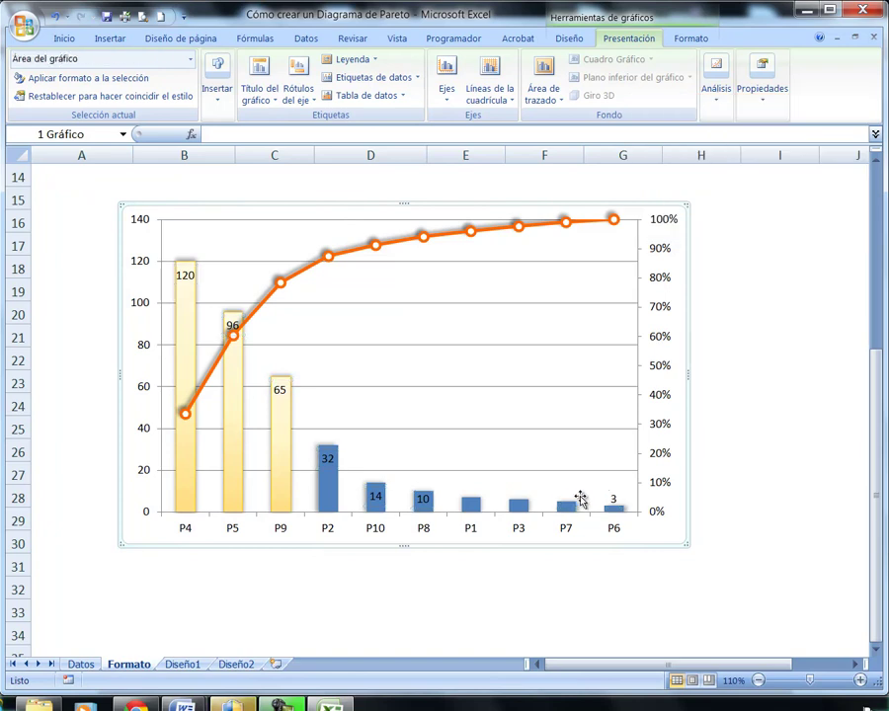
pyautogui.click(614, 503)
pyautogui.click(613, 503)
pyautogui.press('Delete')
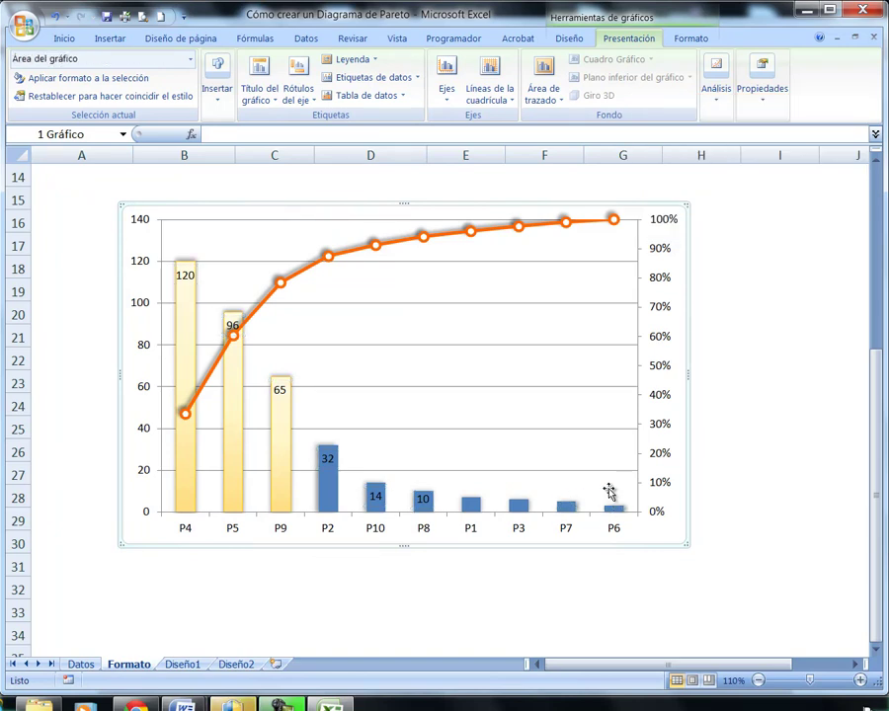
pyautogui.click(330, 461)
# Step: Make the value labels 32, 14 and 10 on the blue P2, P10 and P8 columns white
pyautogui.click(330, 460)
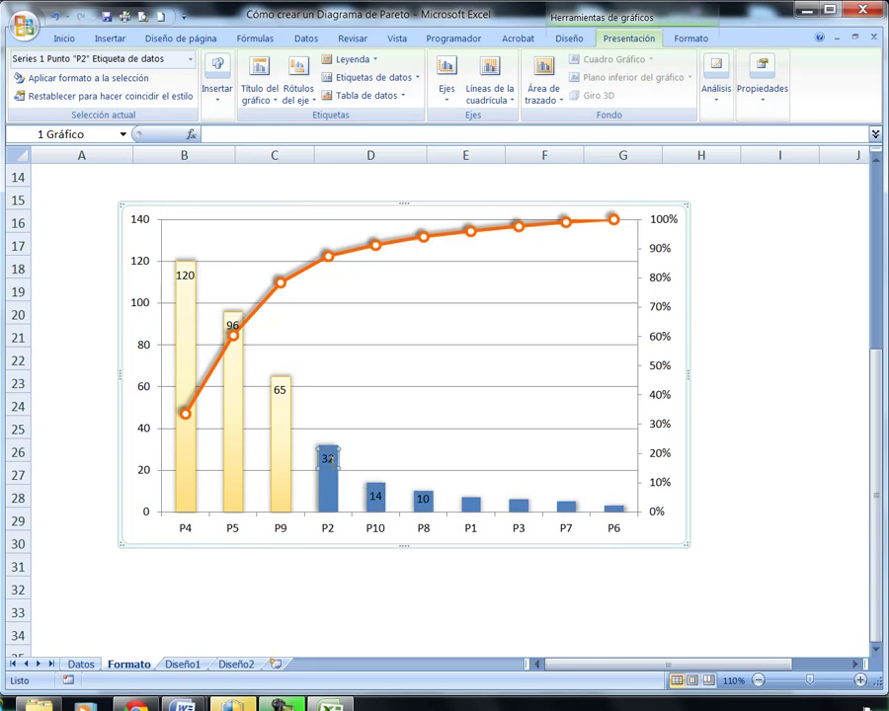
pyautogui.click(49, 38)
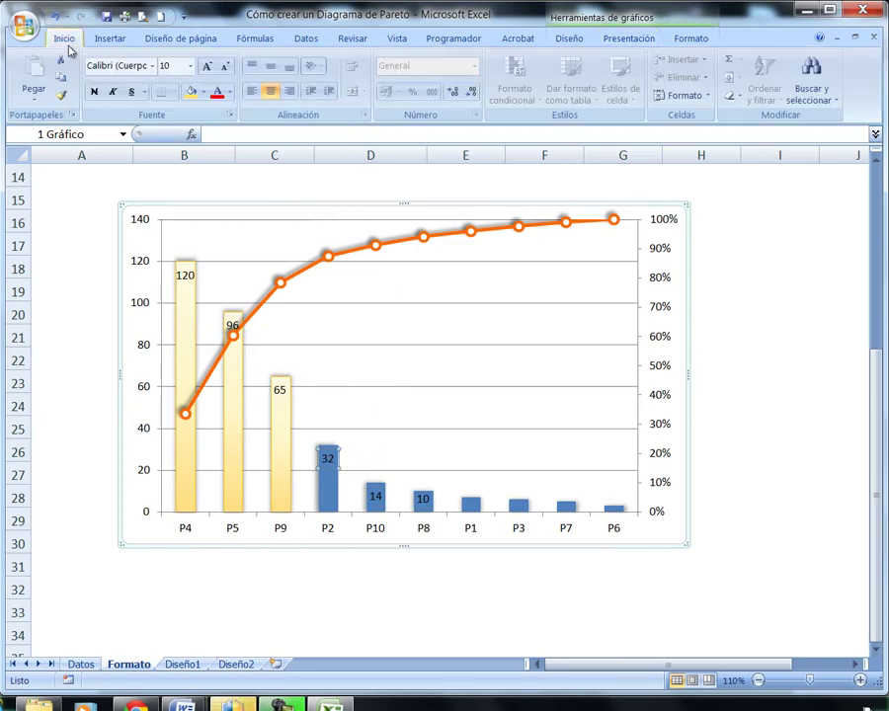
pyautogui.click(232, 94)
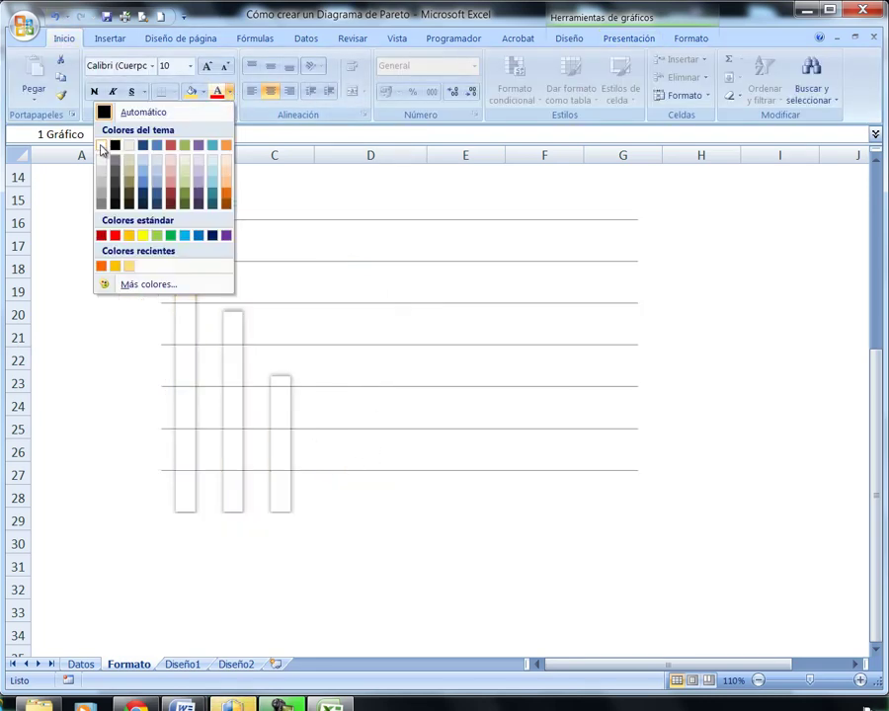
pyautogui.click(100, 145)
pyautogui.click(374, 498)
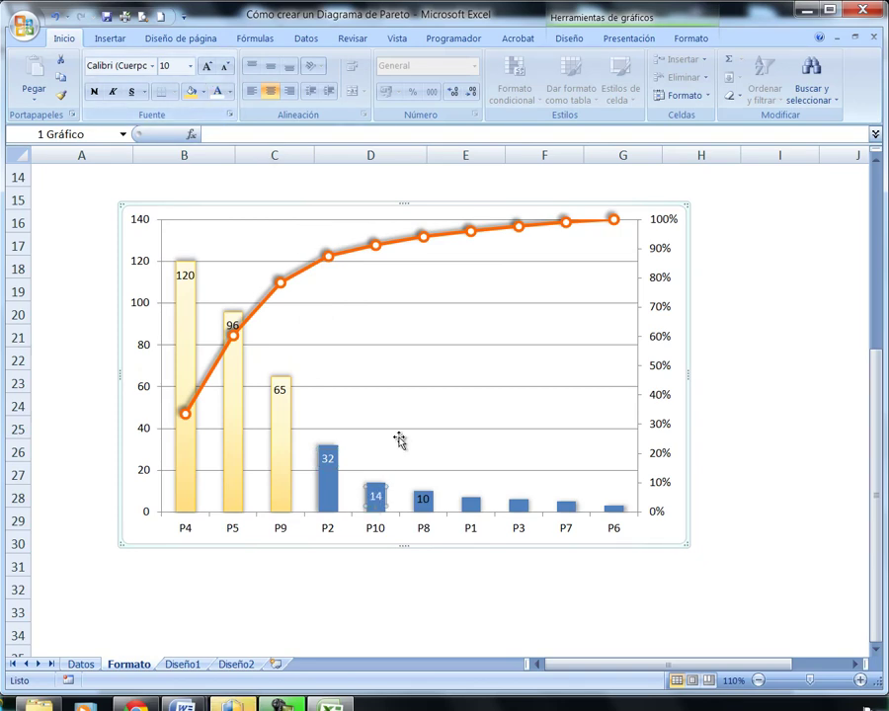
pyautogui.click(423, 500)
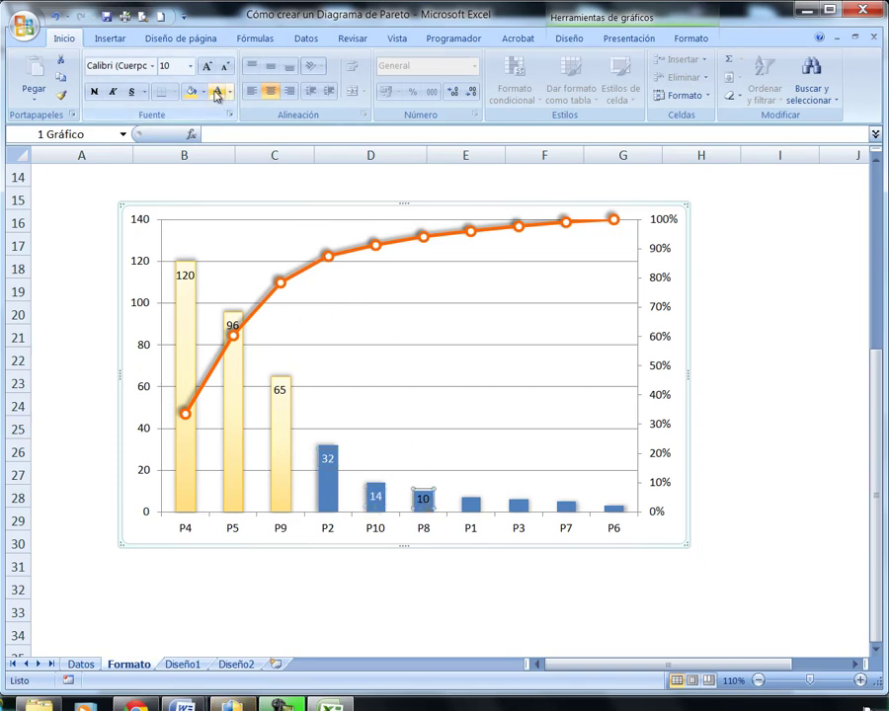
pyautogui.click(773, 472)
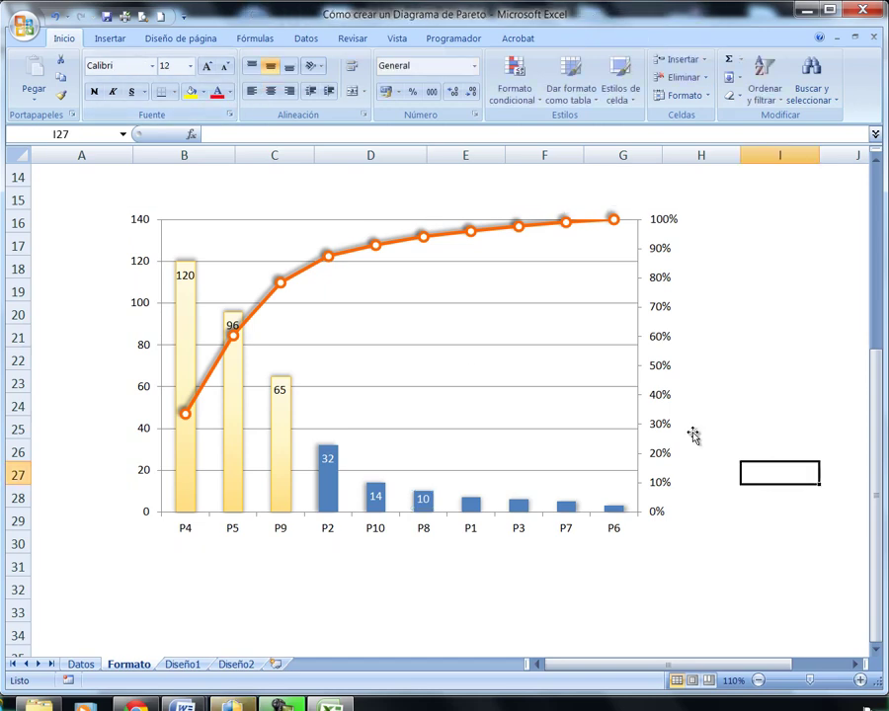
# Step: Change the font size of the column value labels
pyautogui.click(185, 276)
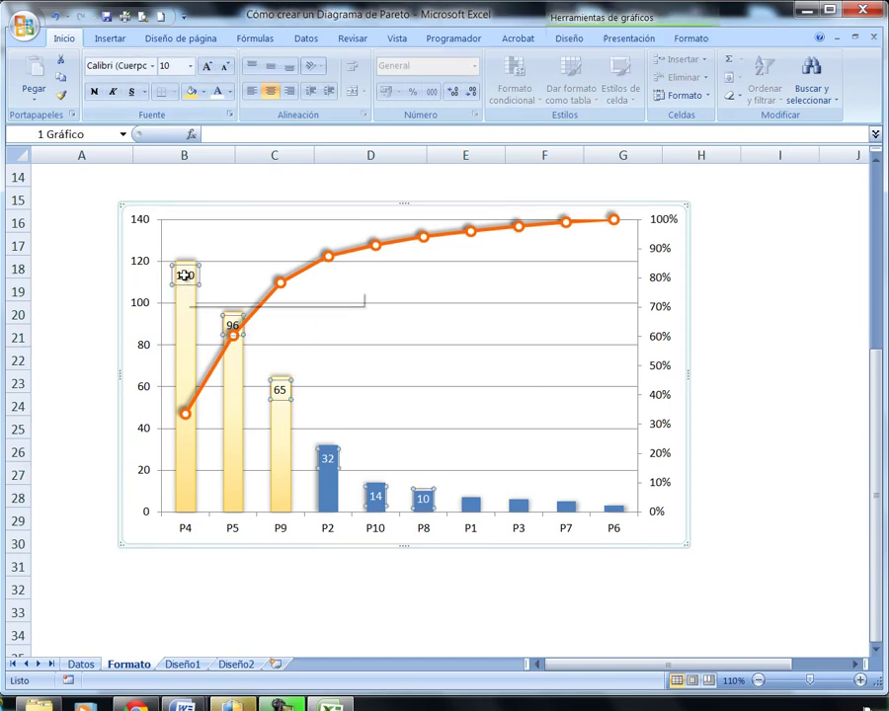
pyautogui.click(189, 66)
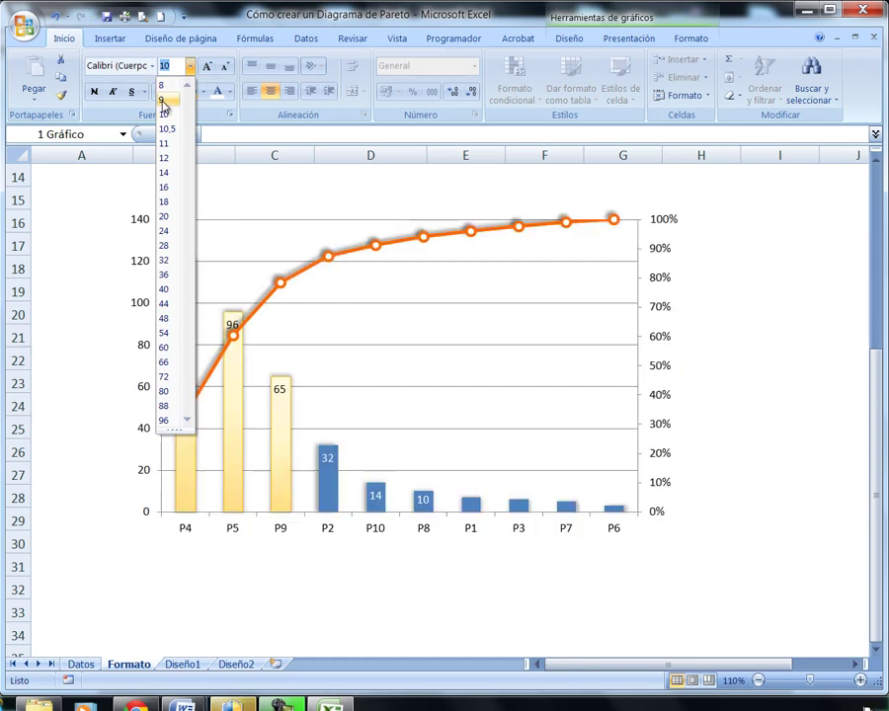
pyautogui.click(164, 102)
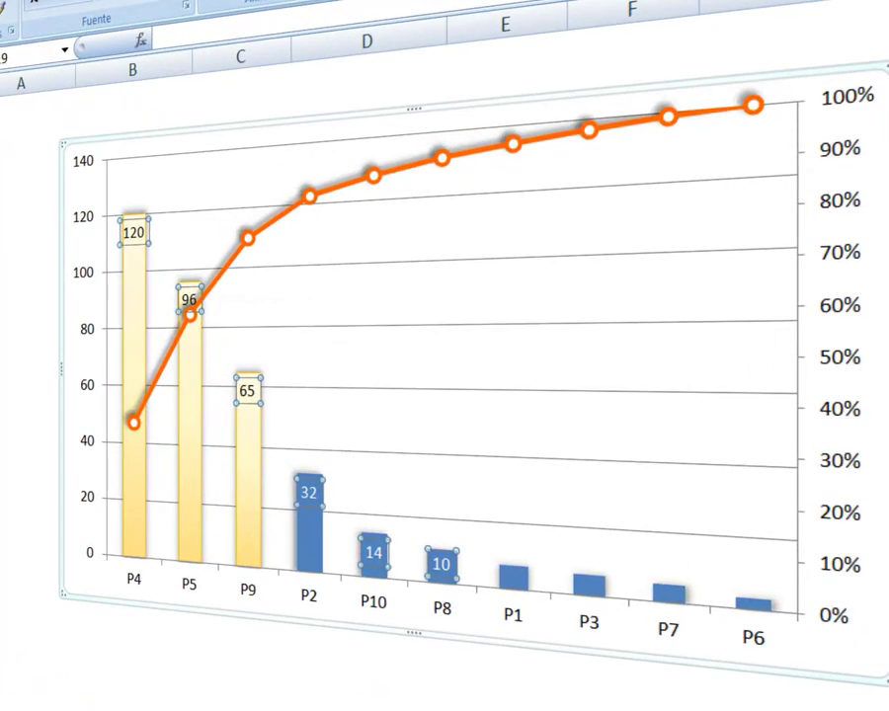
pyautogui.press('Escape')
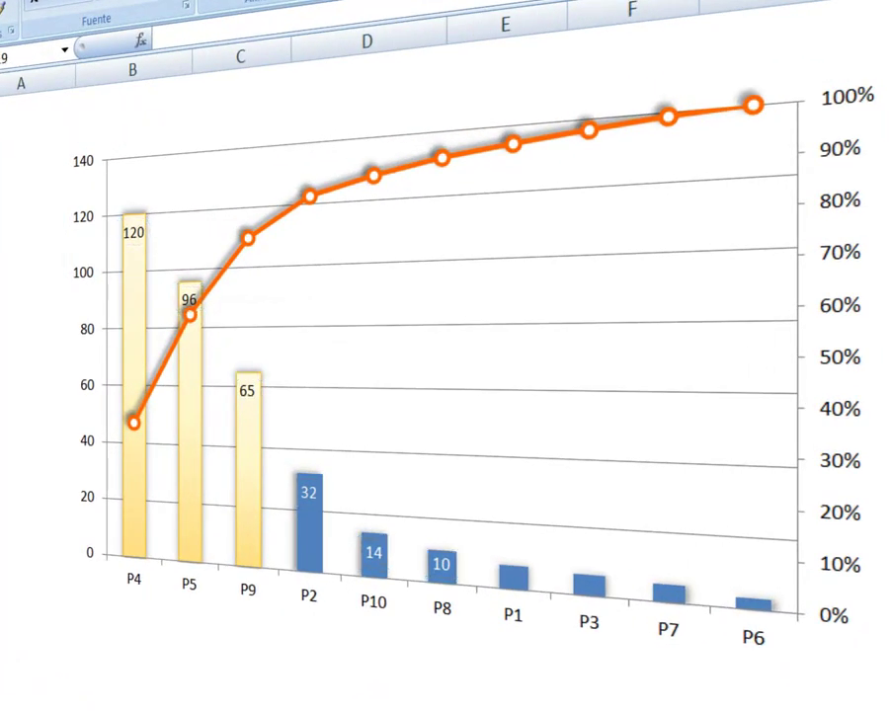